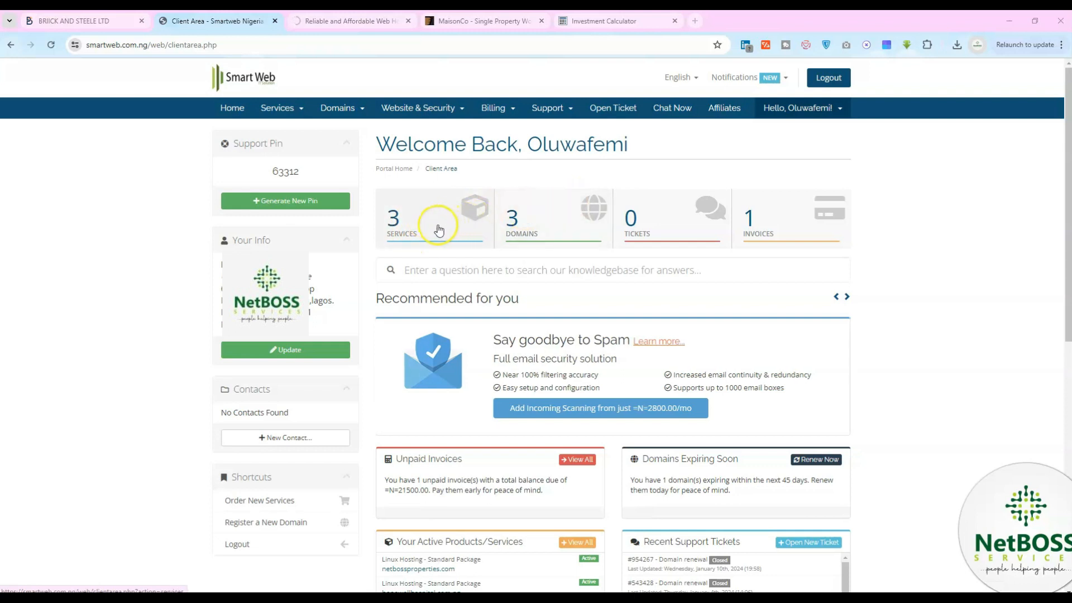
# Open the active netbossservices.com hosting service from the client area and log in to its cPanel
pyautogui.click(419, 228)
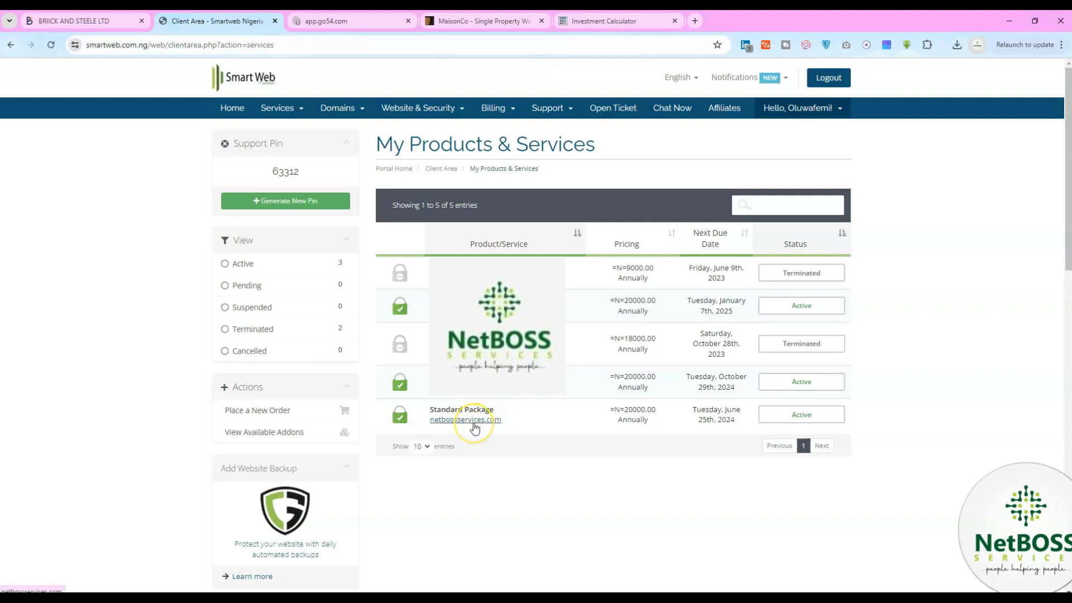
pyautogui.click(780, 420)
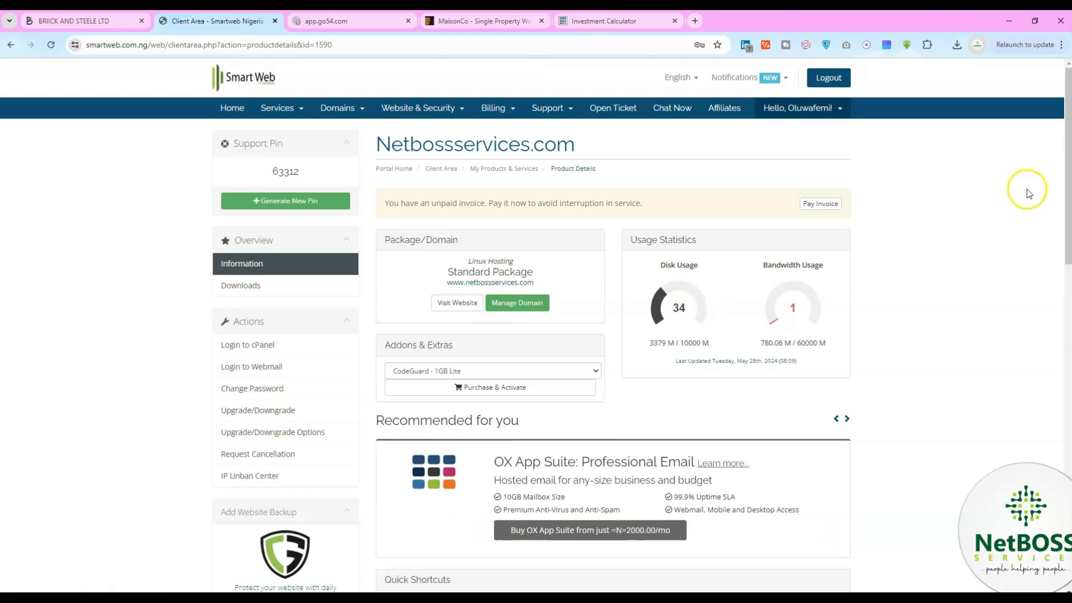
pyautogui.moveTo(1069, 190); pyautogui.dragTo(1069, 431)
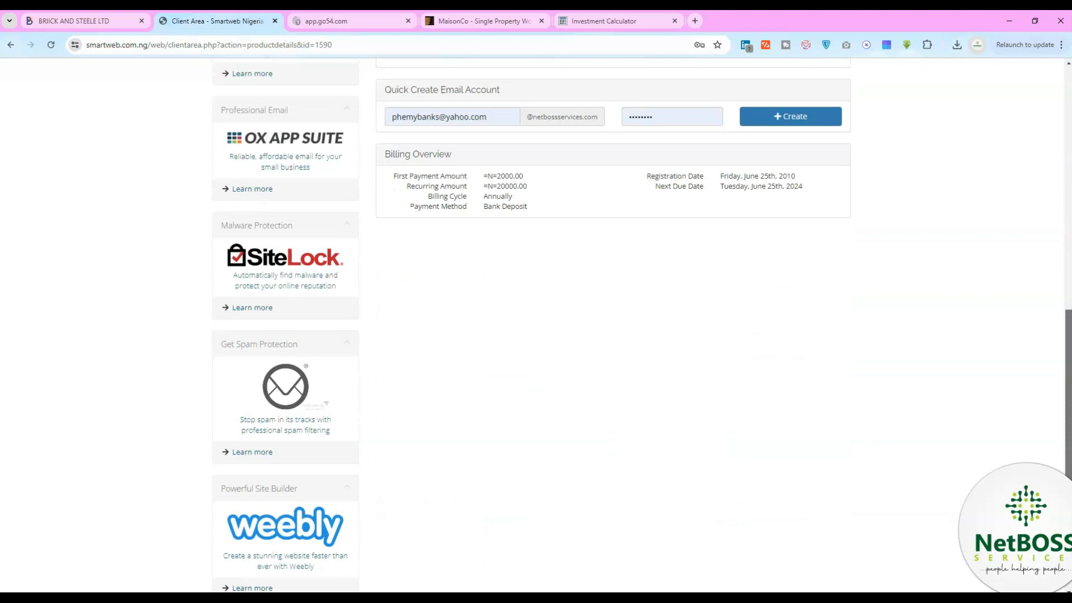
pyautogui.scroll(8, 1053, 378)
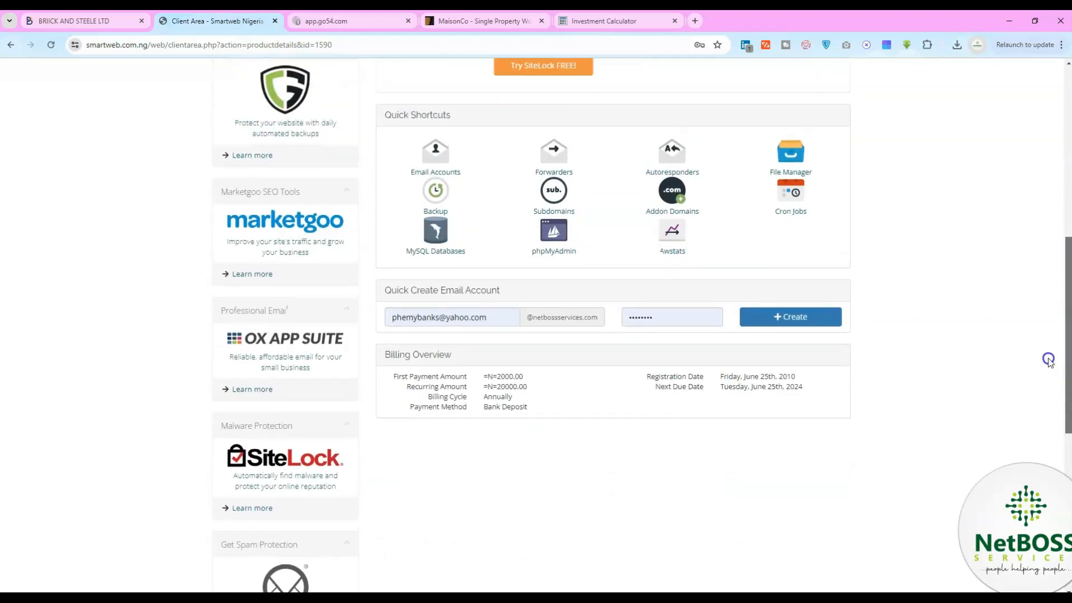
pyautogui.scroll(4, 1029, 277)
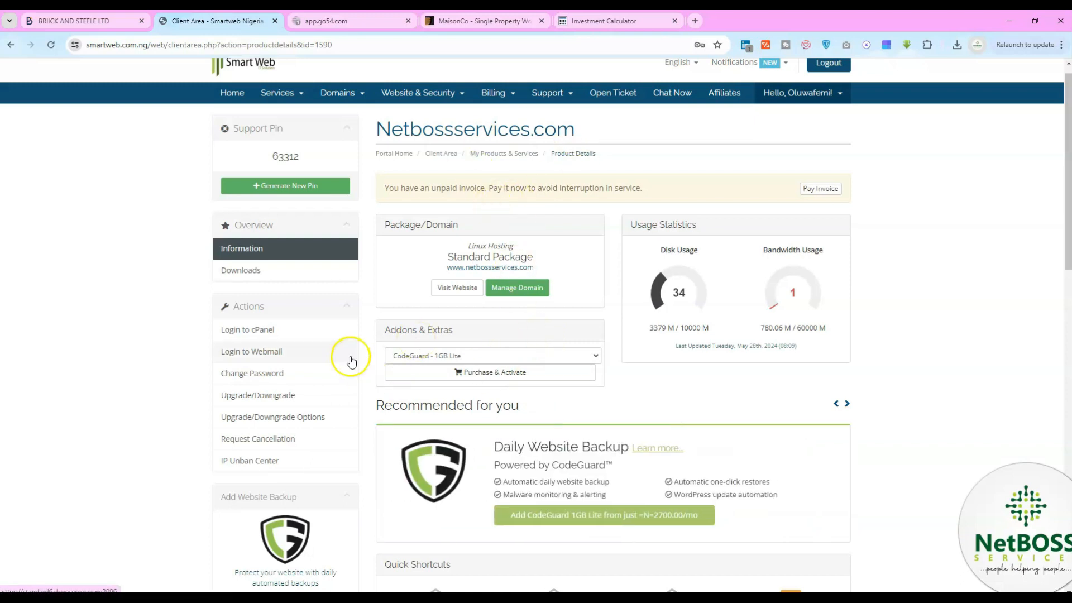
pyautogui.click(264, 331)
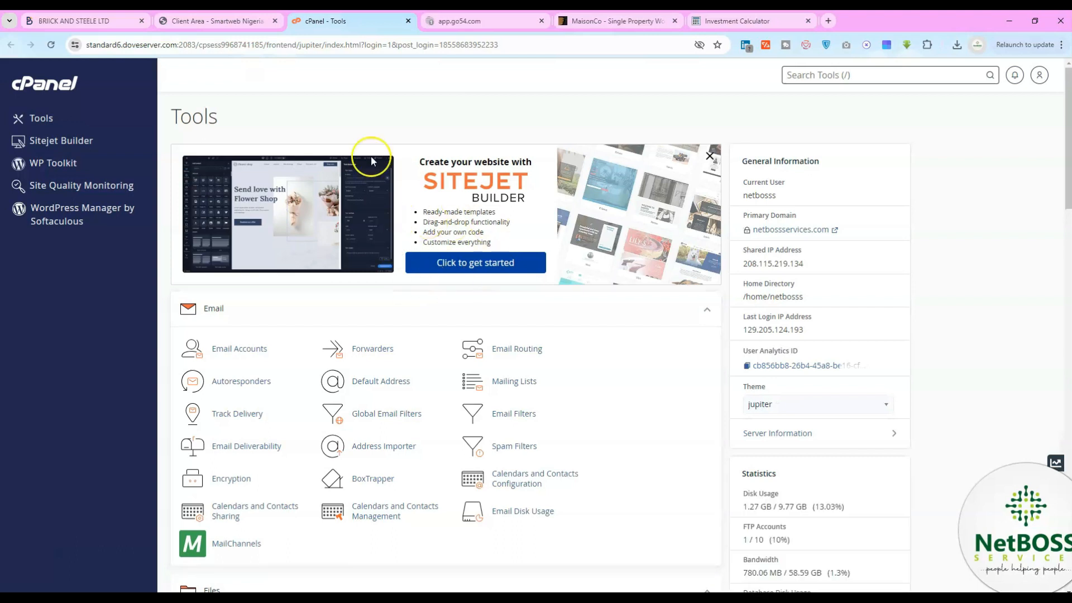
# Select the current cPanel username shown in the general information
pyautogui.moveTo(777, 195); pyautogui.dragTo(743, 197)
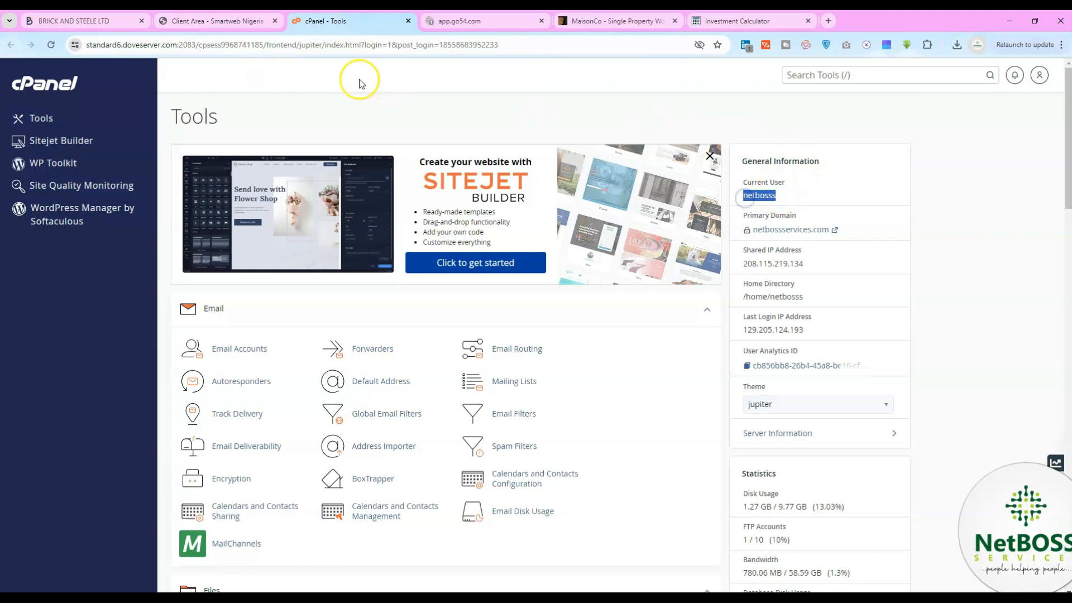
pyautogui.click(227, 25)
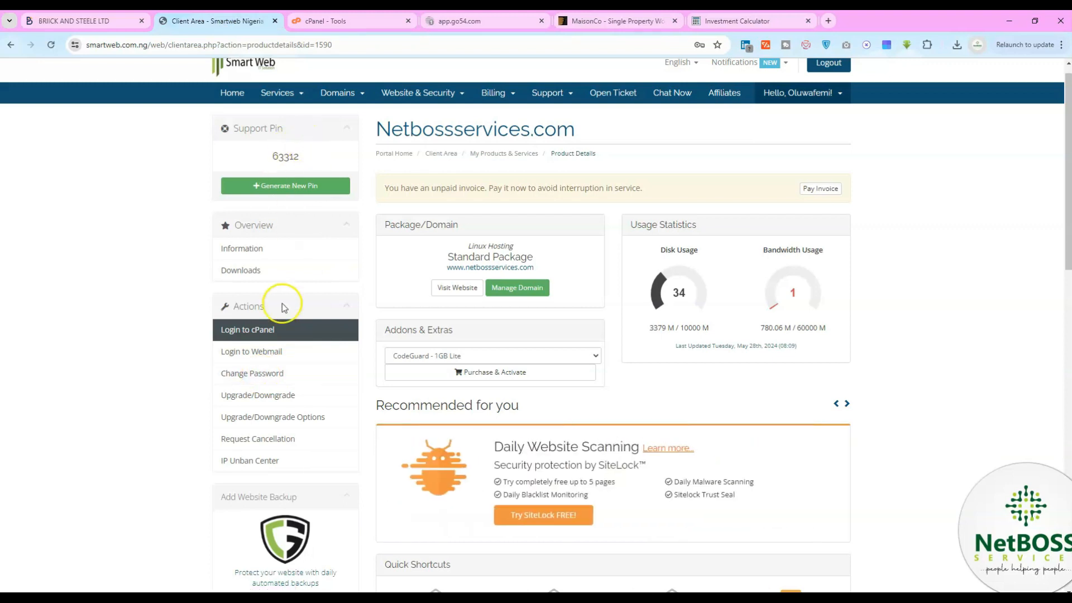
pyautogui.click(343, 16)
pyautogui.doubleClick(761, 195)
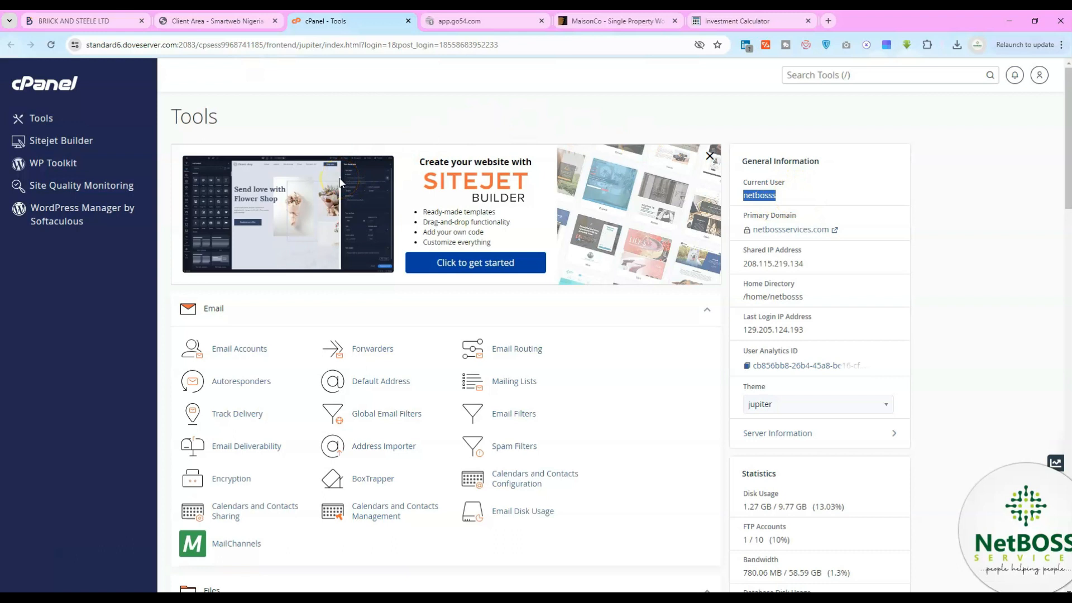
pyautogui.click(453, 115)
# Open the netbossservices.com/cpanel login page in a new browser tab
pyautogui.click(829, 21)
pyautogui.write('netbossservices.com/cpanel')
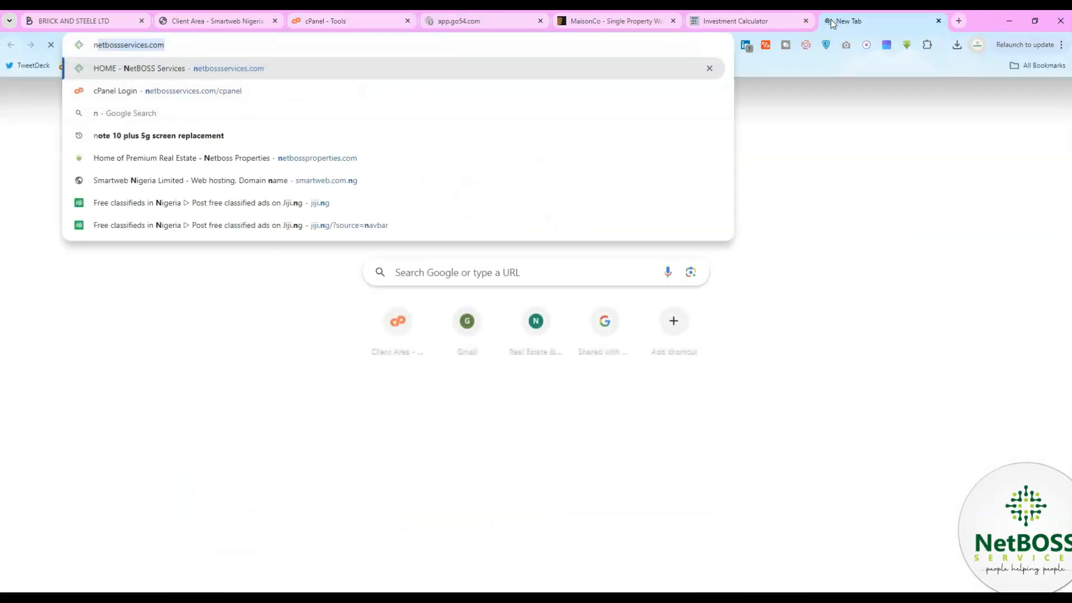
pyautogui.press('Right')
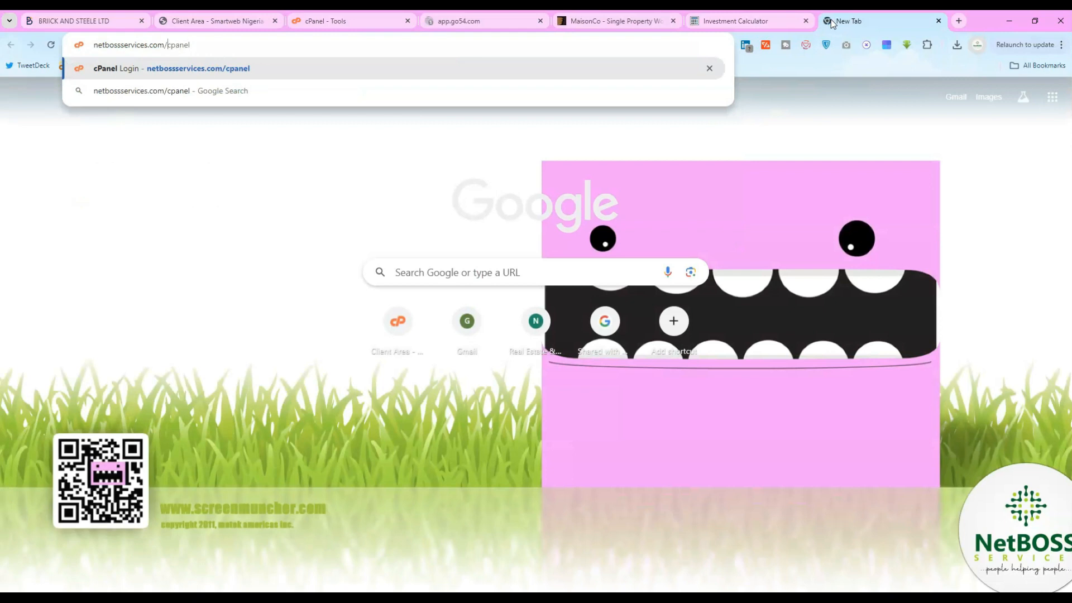
pyautogui.hotkey('shift', 'Right')
pyautogui.hotkey('shift', 'Right')
pyautogui.hotkey('shift', 'Right')
pyautogui.press('Right')
pyautogui.press('Return')
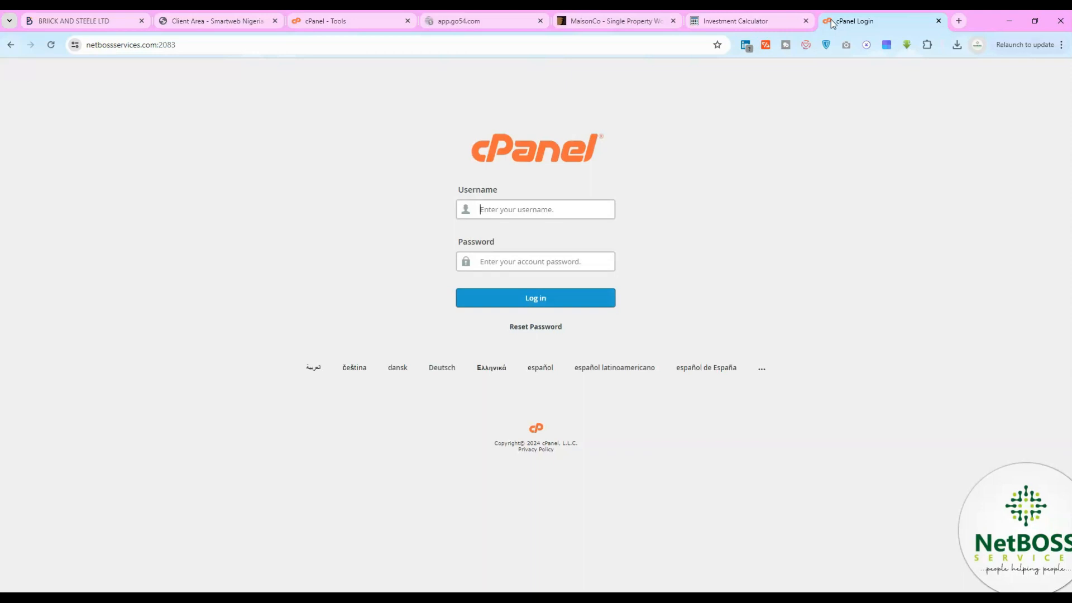
pyautogui.click(324, 21)
pyautogui.doubleClick(758, 193)
pyautogui.click(840, 21)
pyautogui.click(195, 23)
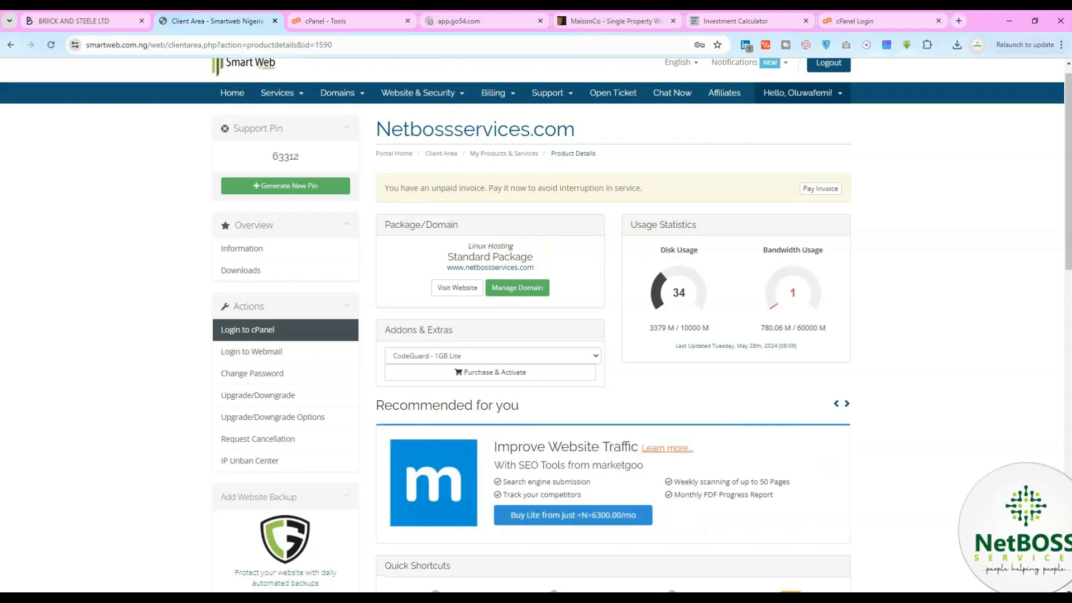
pyautogui.click(369, 21)
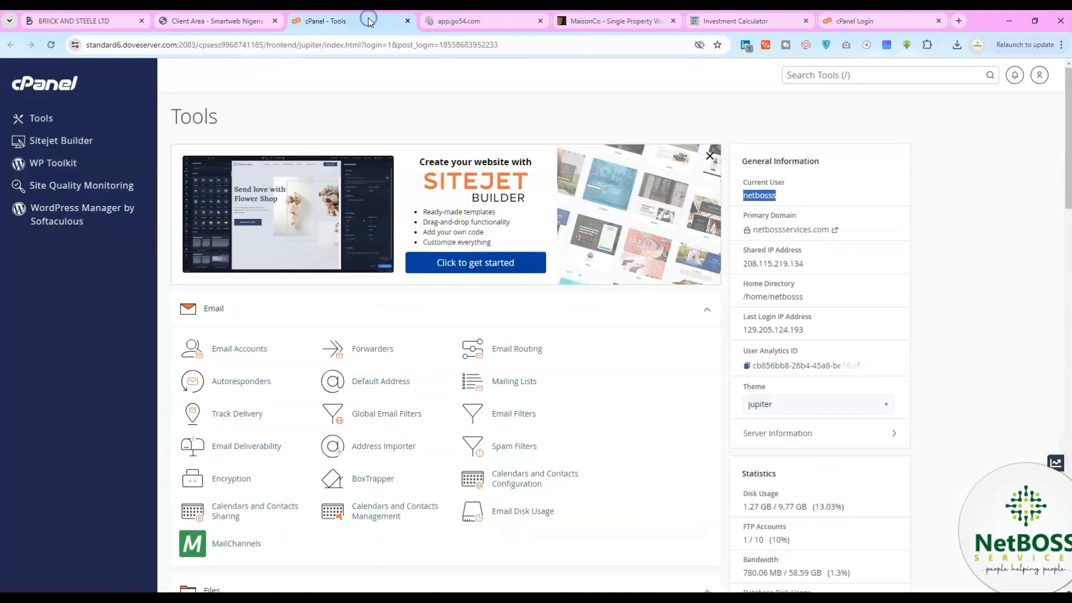
pyautogui.click(219, 22)
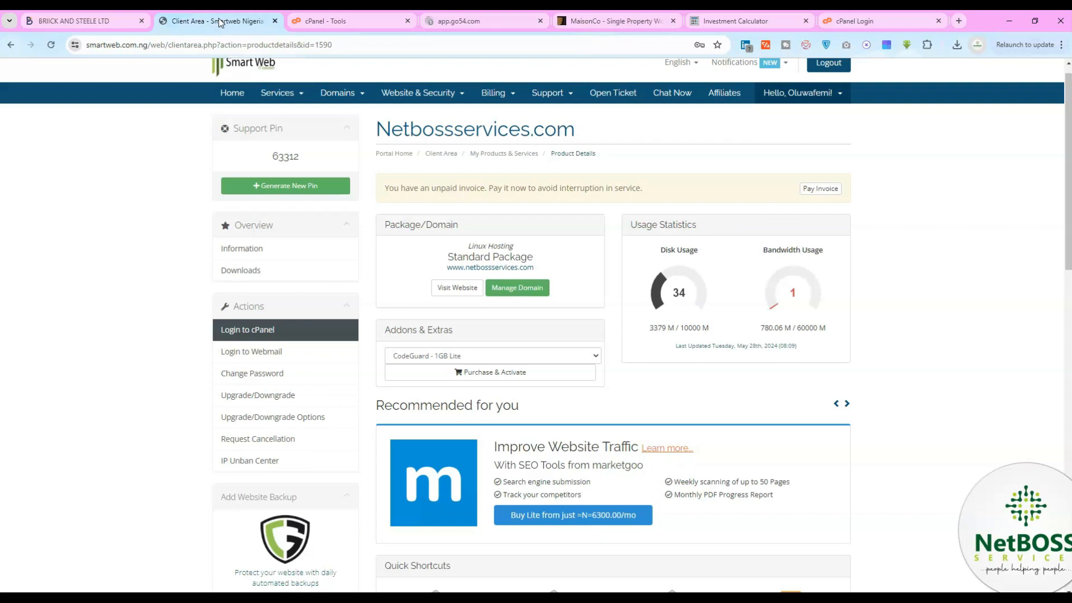
pyautogui.click(358, 22)
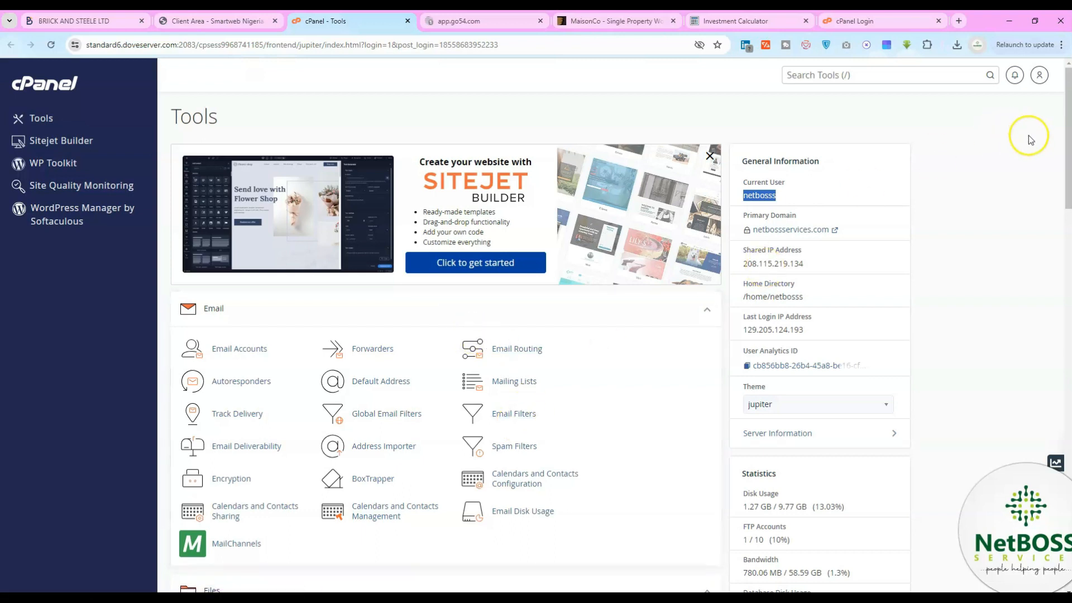
pyautogui.click(220, 20)
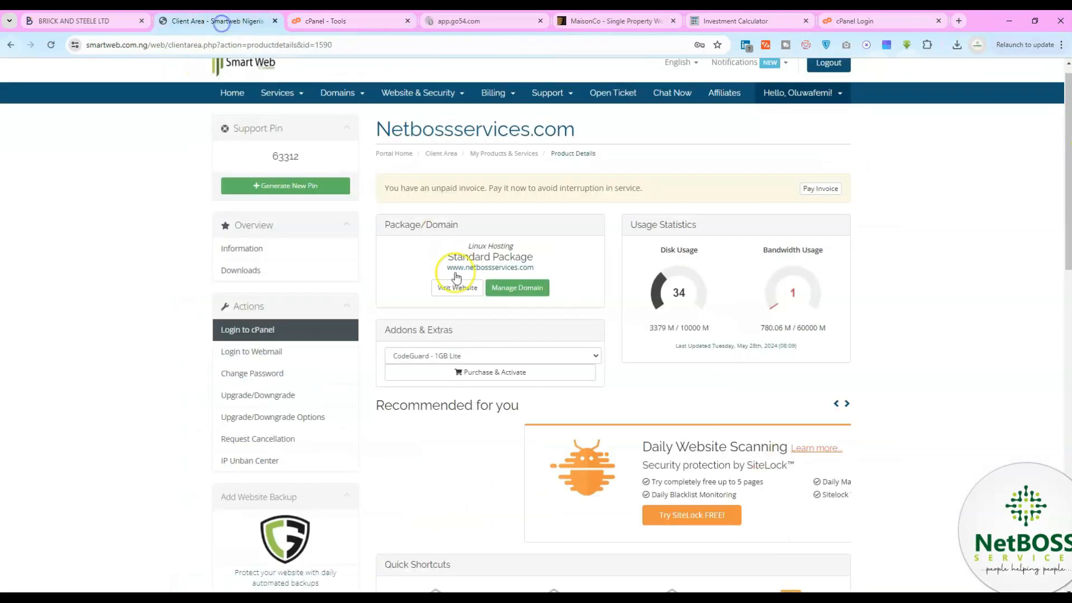
pyautogui.click(356, 23)
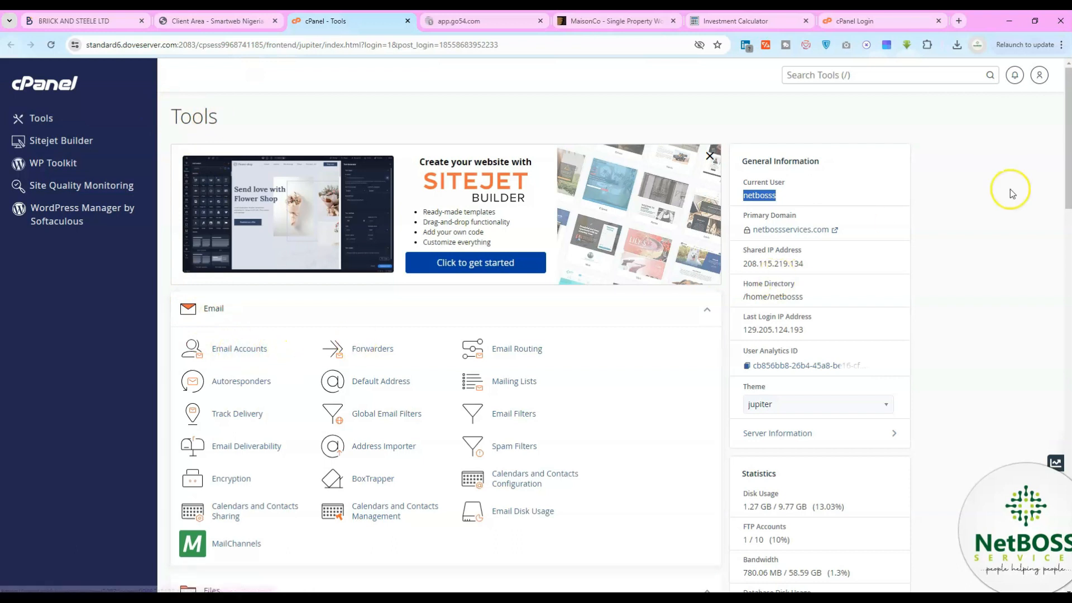
# Open the Softaculous Apps Installer from the cPanel software tools
pyautogui.moveTo(1066, 187); pyautogui.dragTo(1068, 296)
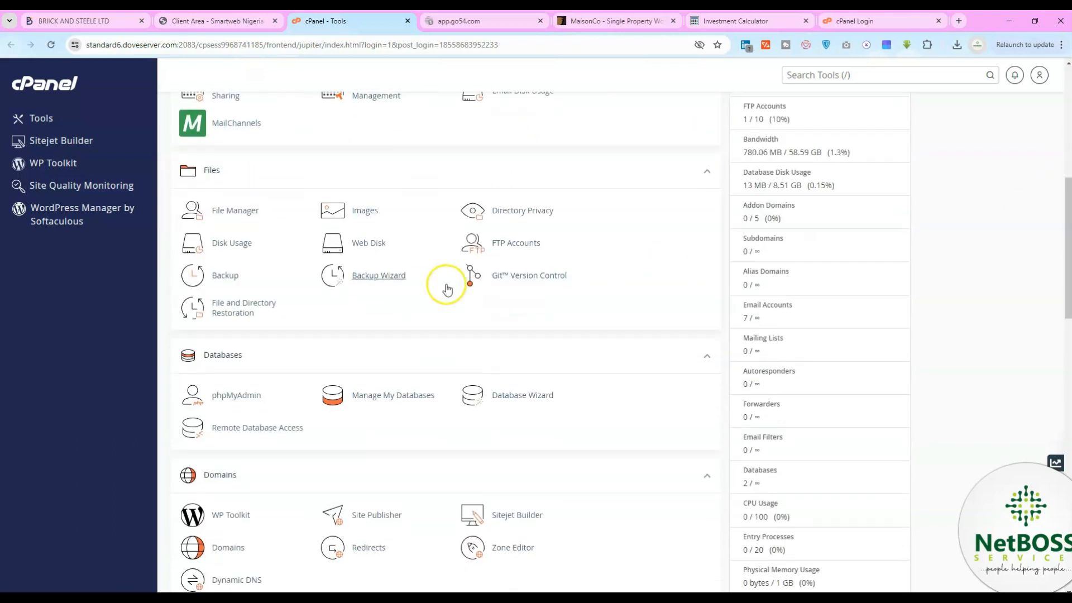
pyautogui.click(234, 213)
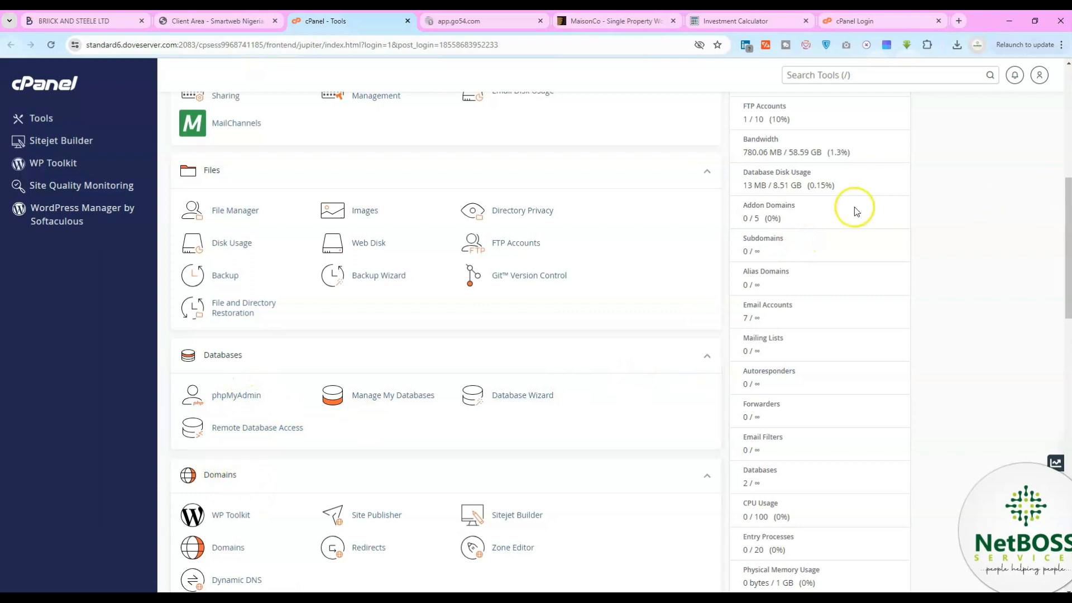
pyautogui.moveTo(1069, 230); pyautogui.dragTo(1061, 122)
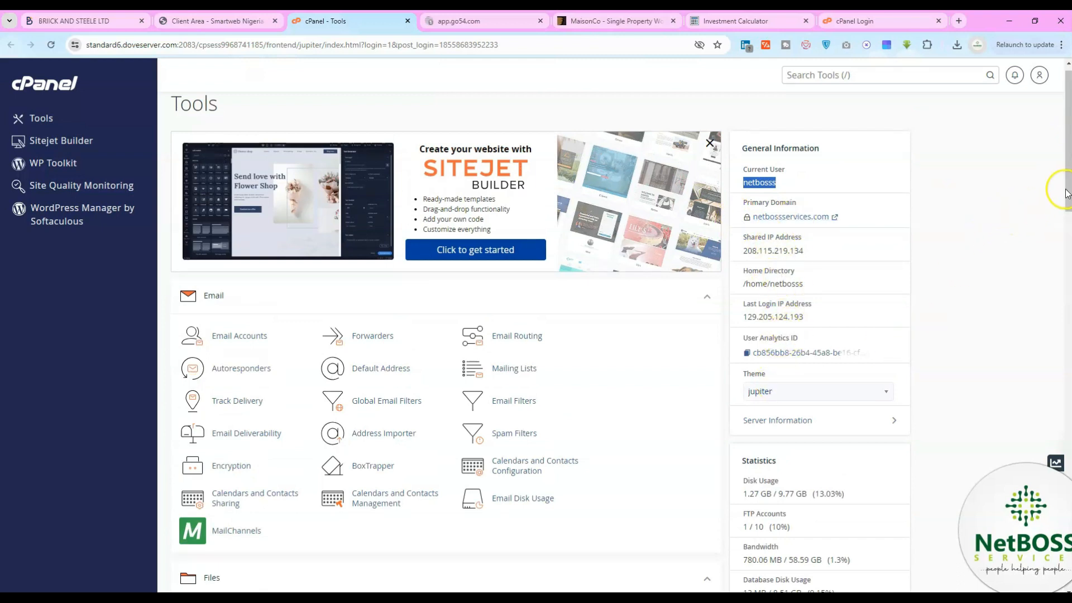
pyautogui.moveTo(1069, 191); pyautogui.dragTo(1069, 255)
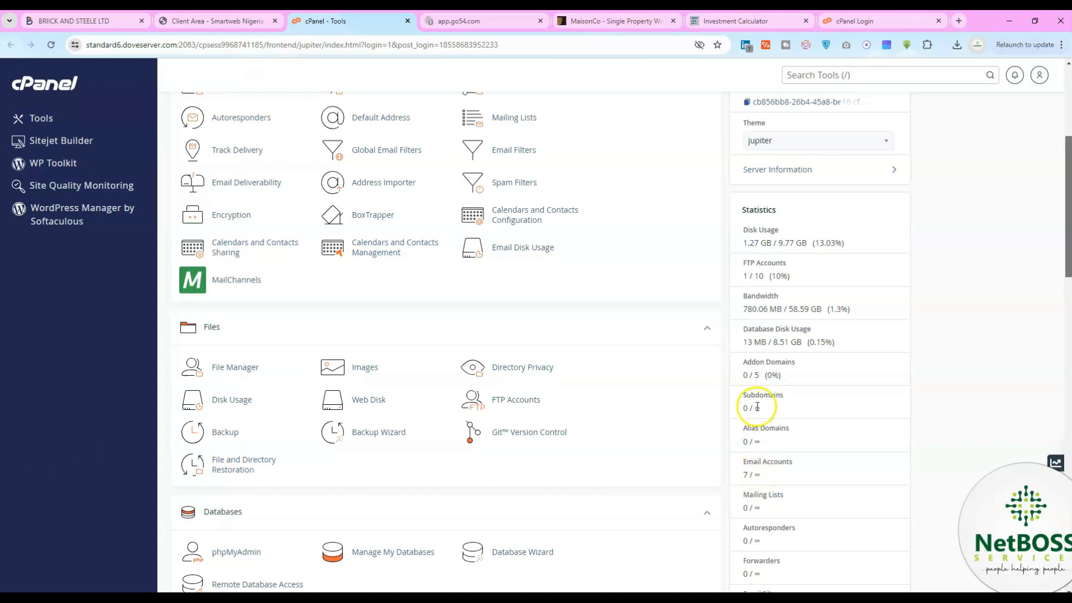
pyautogui.moveTo(1068, 207); pyautogui.dragTo(1043, 428)
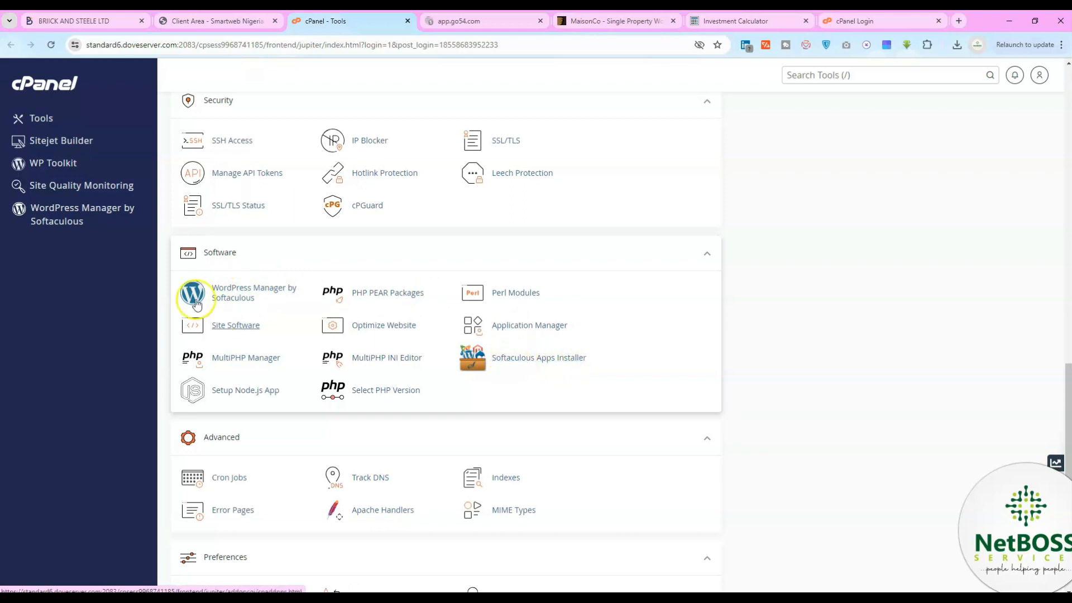
pyautogui.click(528, 362)
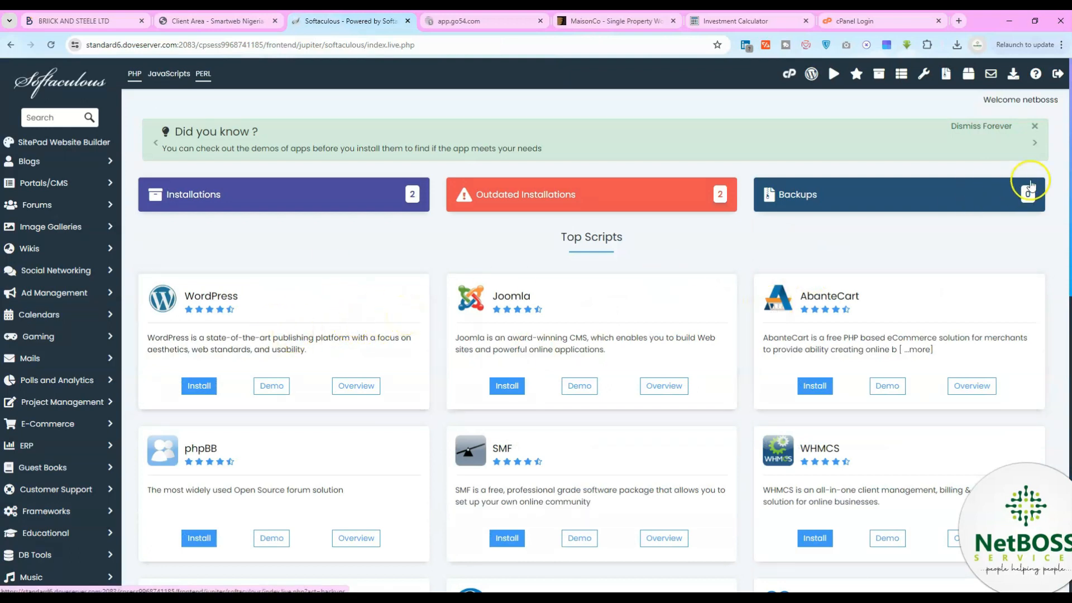
# Start a new WordPress installation from Softaculous's top scripts
pyautogui.scroll(-9, 1068, 177)
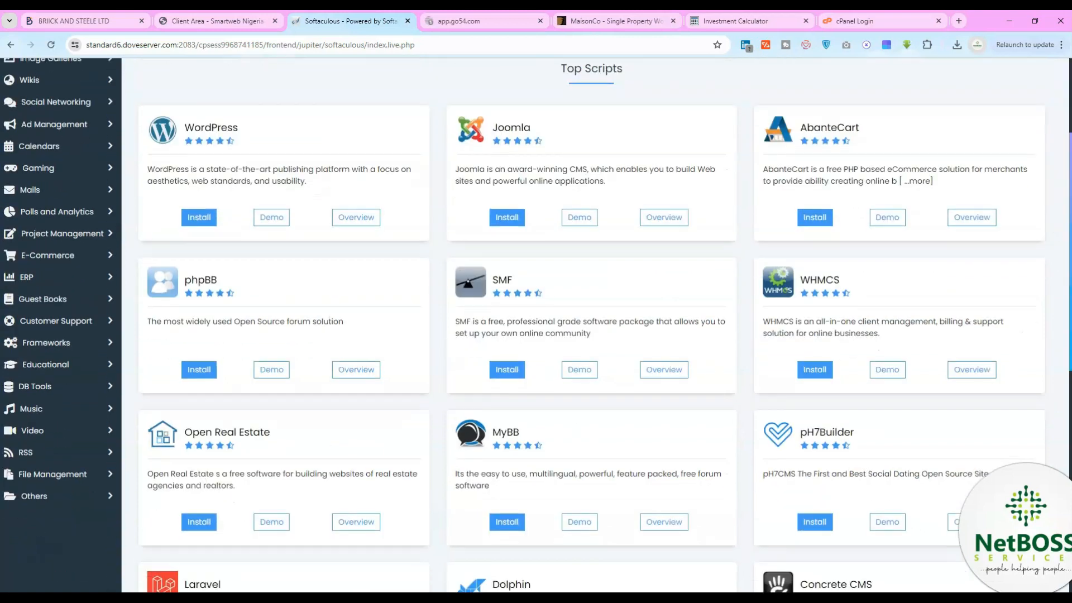
pyautogui.scroll(-3, 1061, 223)
pyautogui.scroll(12, 1024, 255)
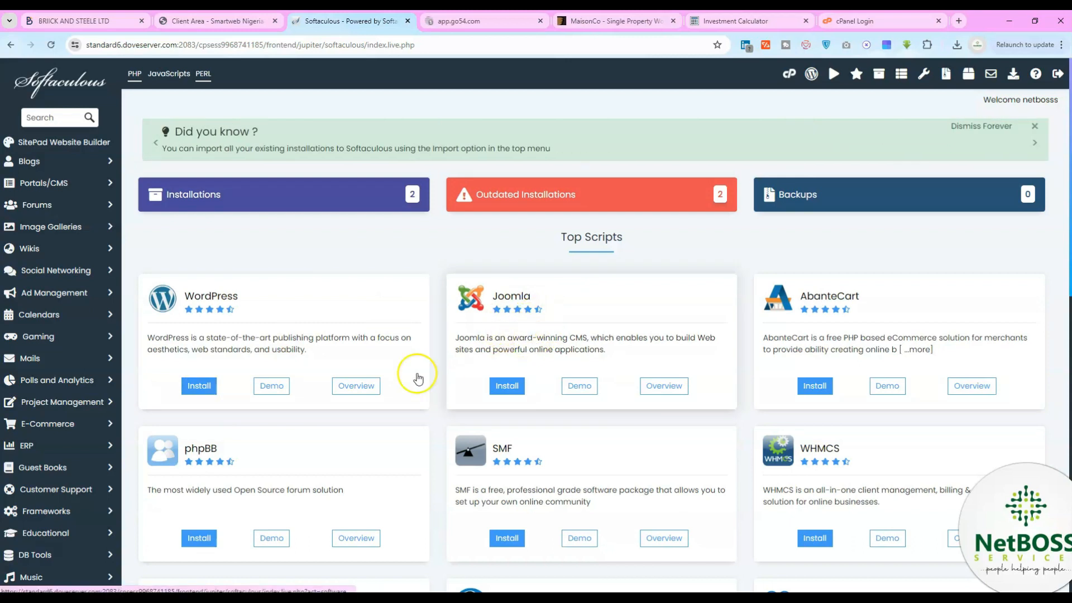
pyautogui.click(200, 391)
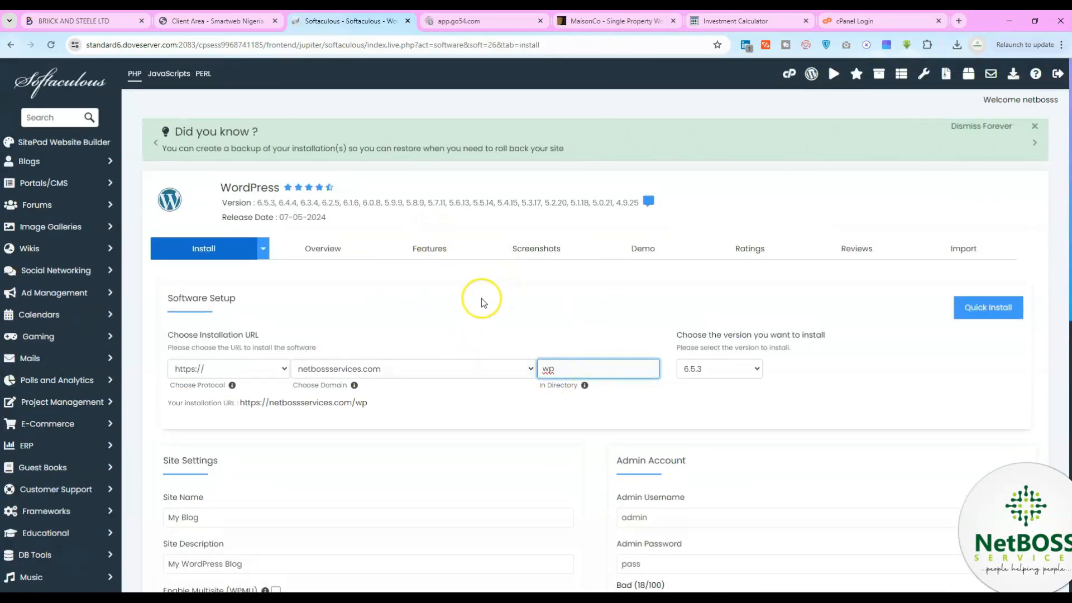
# Set the installation directory to howtobuildawebsiteng on netbossservices.com
pyautogui.click(562, 369)
pyautogui.moveTo(563, 369); pyautogui.dragTo(541, 367)
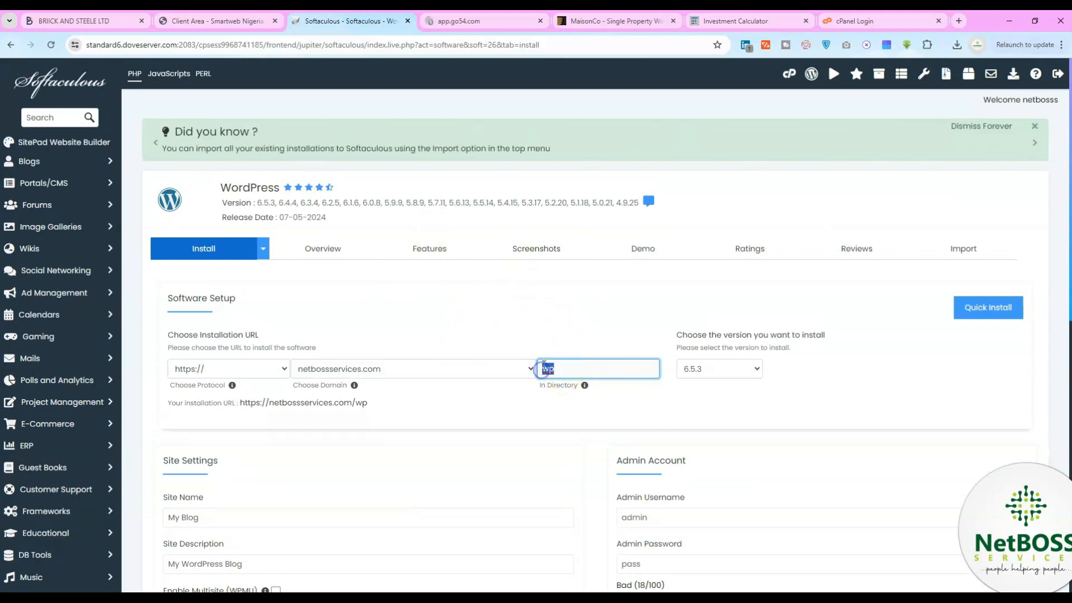
pyautogui.write('howtobuildawebsiteng')
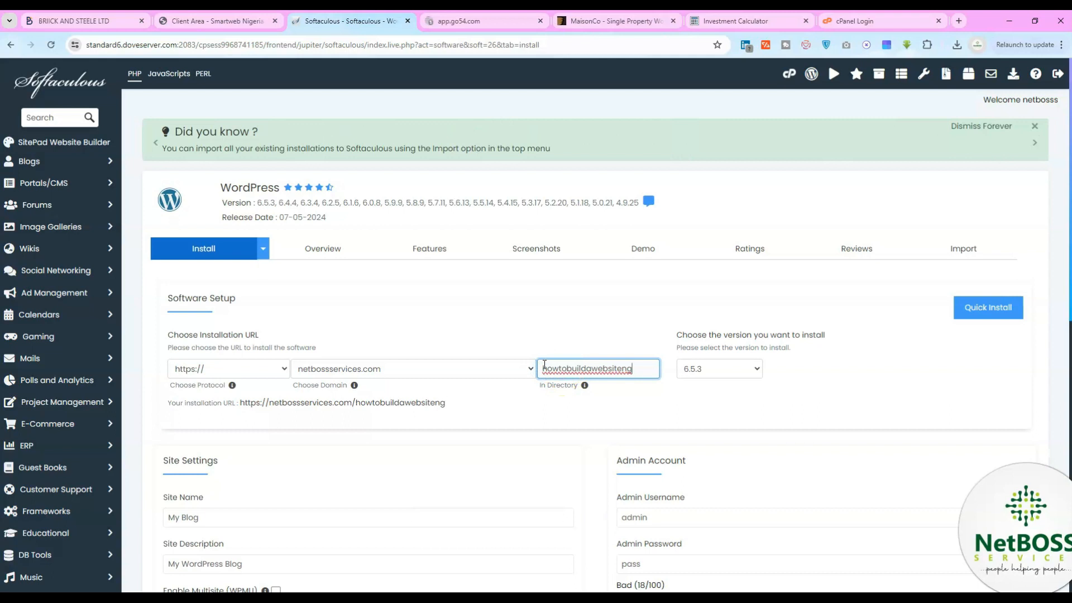
# Set the site name to "How To Build A Website NG"
pyautogui.scroll(-4, 553, 371)
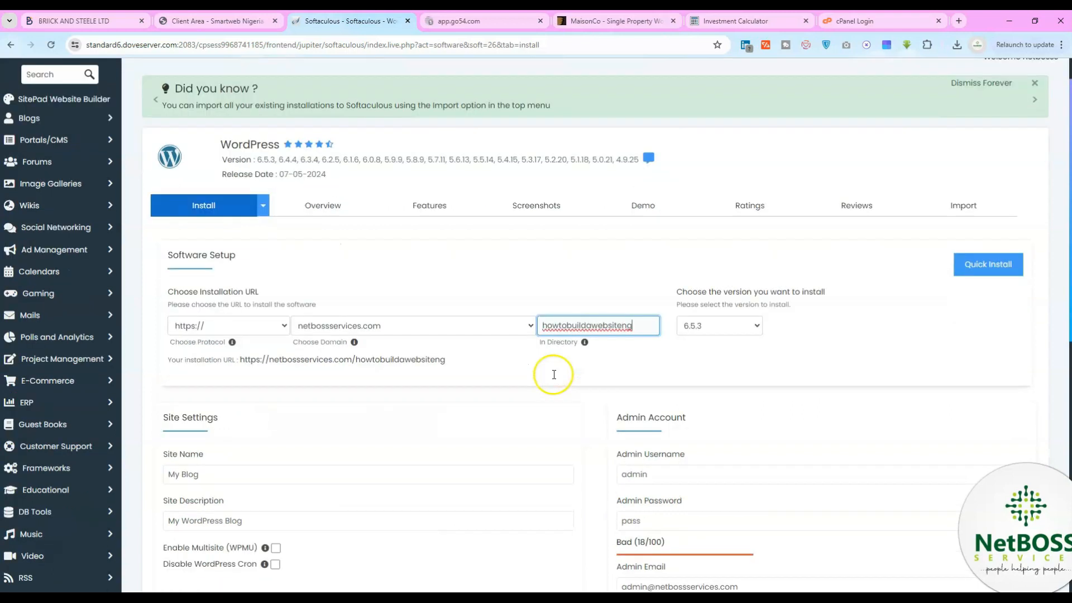
pyautogui.moveTo(426, 294); pyautogui.dragTo(80, 296)
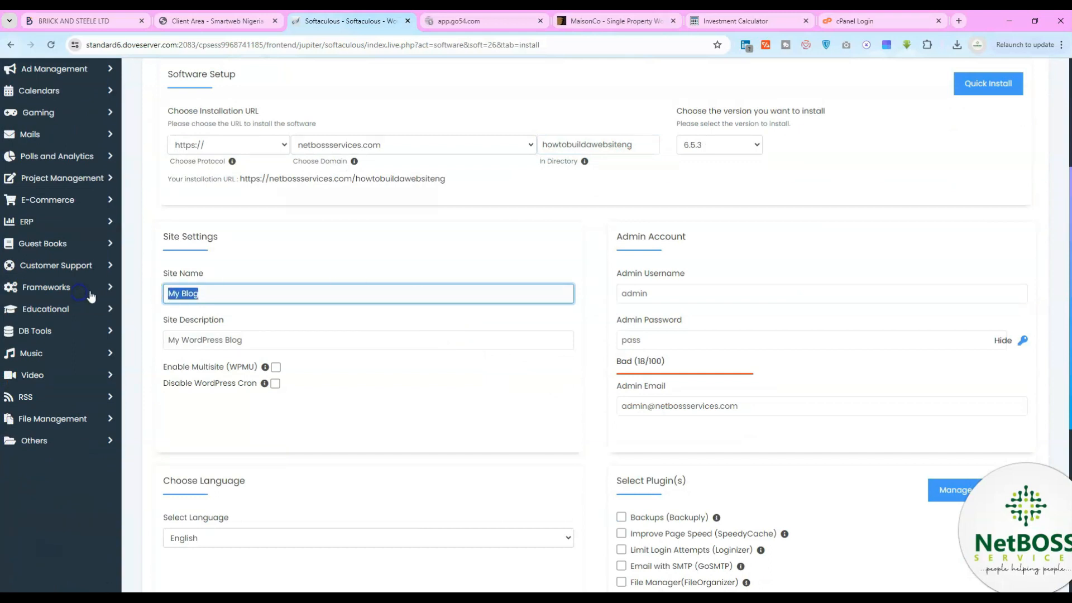
pyautogui.write('howtobuildawebsiteng')
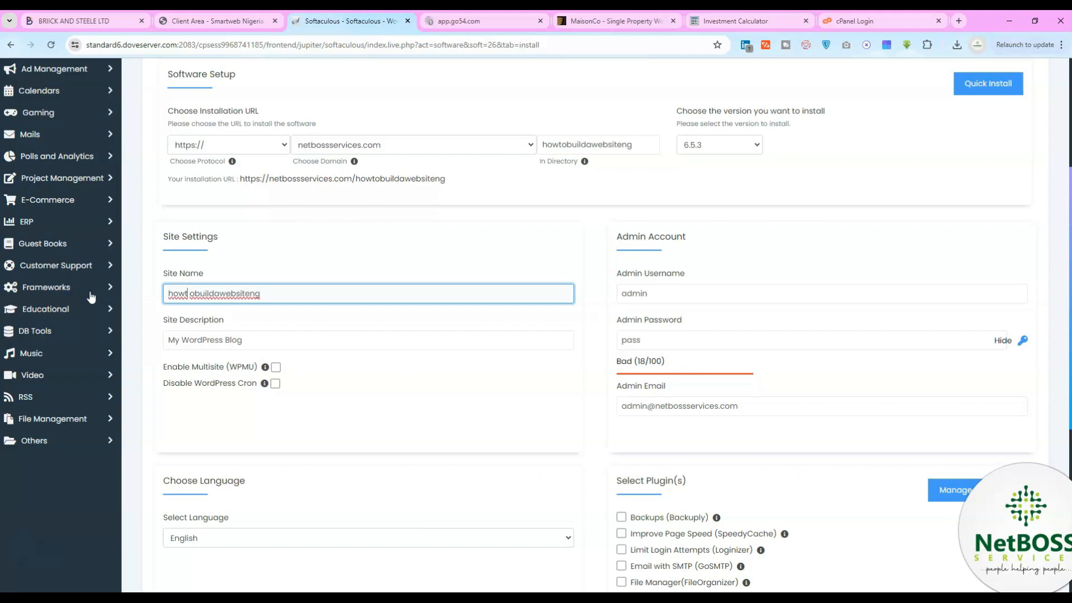
pyautogui.press('BackSpace')
pyautogui.press('Home')
pyautogui.press('Delete')
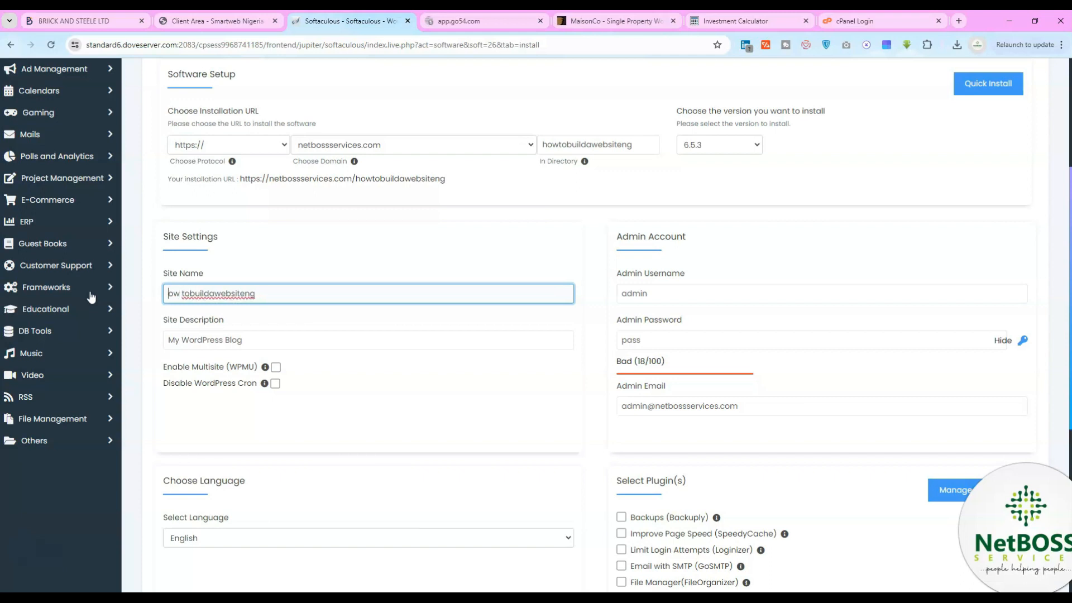
pyautogui.write('H')
pyautogui.press('Delete')
pyautogui.write('T')
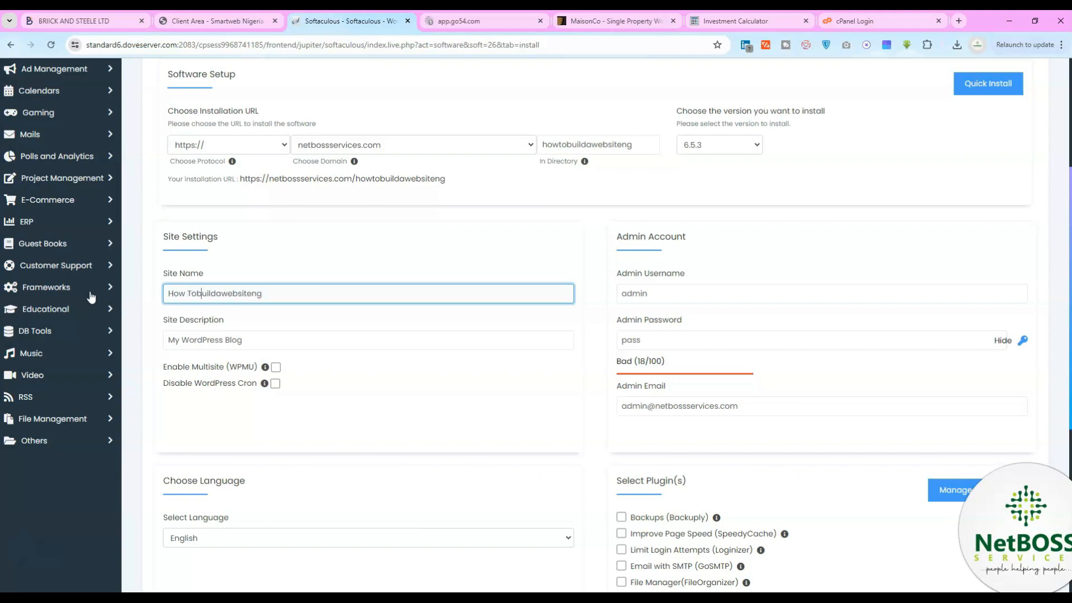
pyautogui.press('Delete')
pyautogui.write('B')
pyautogui.press('Delete')
pyautogui.write('A')
pyautogui.press('Delete')
pyautogui.write('W')
# Set the site description to "Training by Netboss Services"
pyautogui.doubleClick(245, 341)
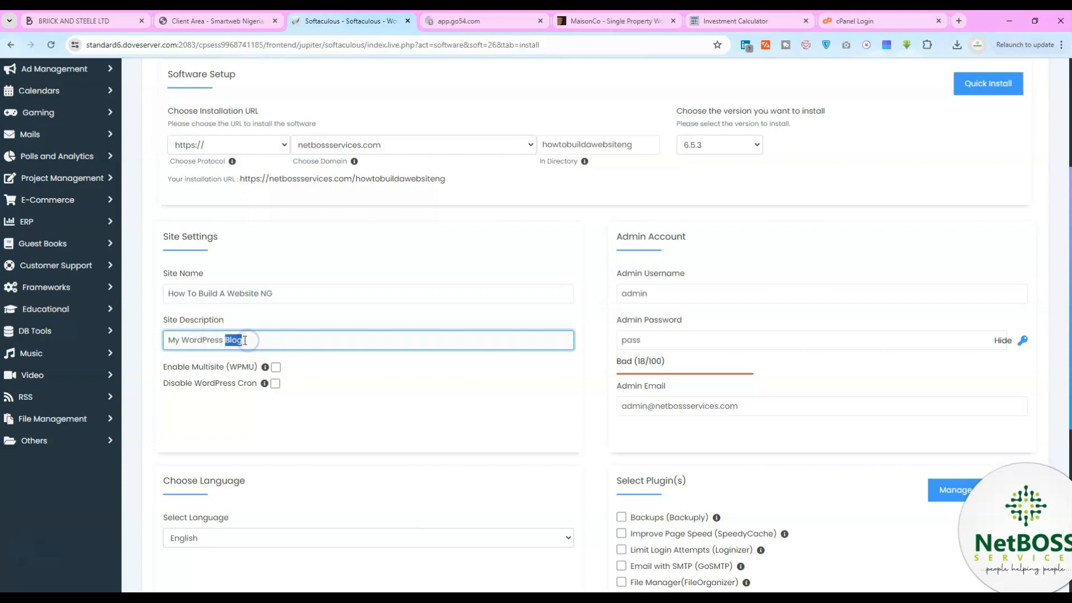
pyautogui.moveTo(245, 340); pyautogui.dragTo(168, 344)
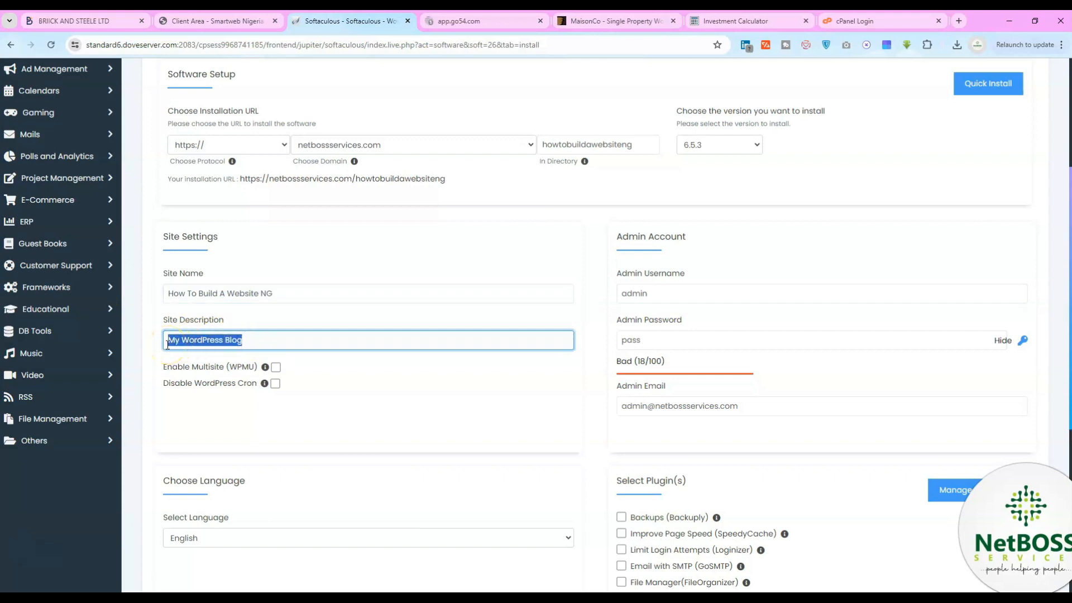
pyautogui.press('BackSpace')
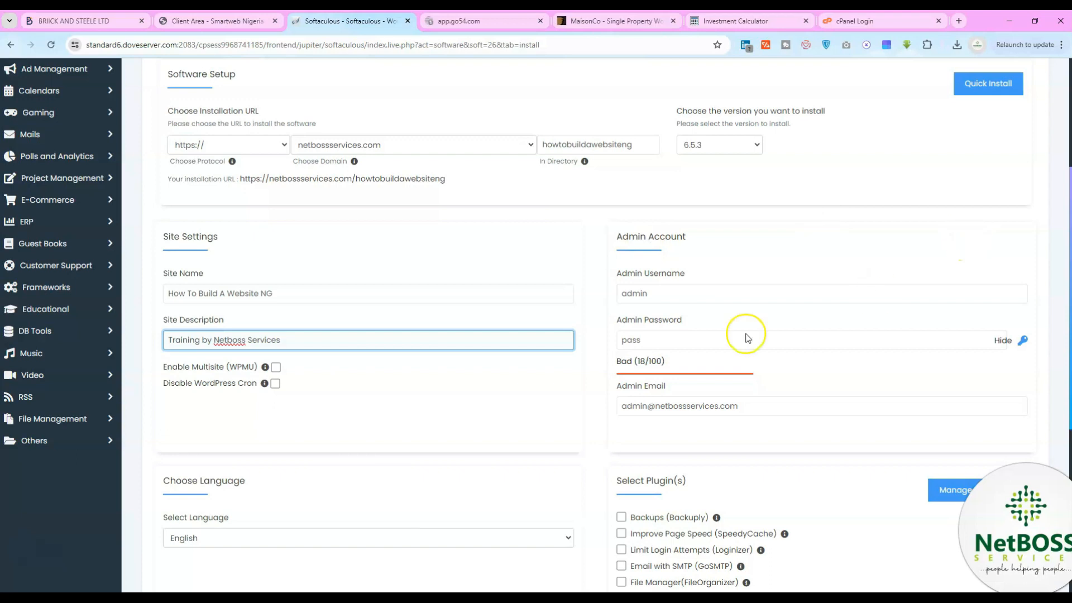
# Set the admin username to HTBAW
pyautogui.click(668, 289)
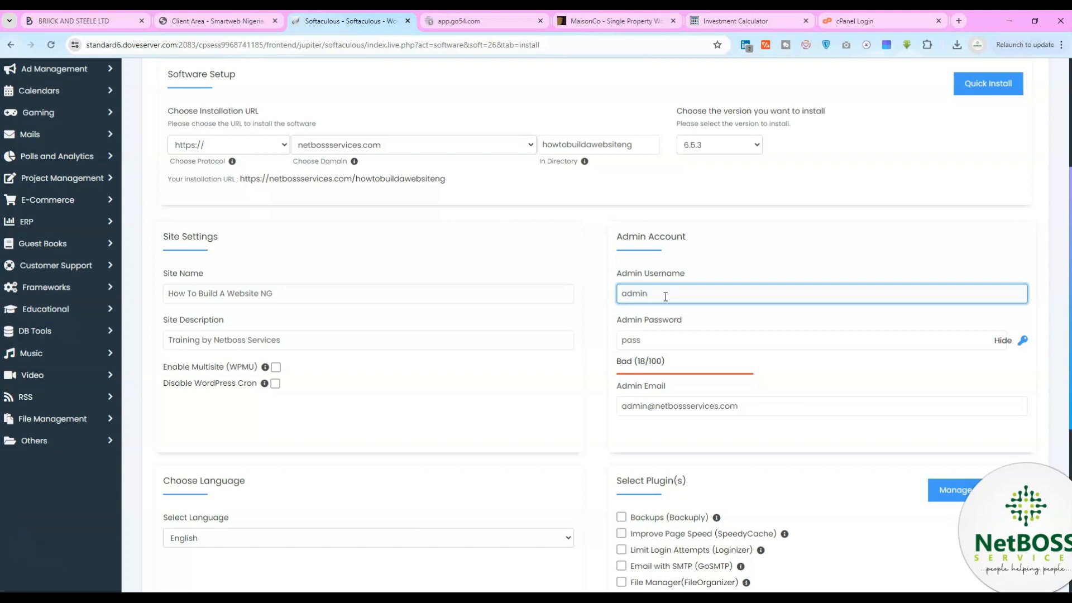
pyautogui.click(664, 295)
pyautogui.moveTo(649, 294); pyautogui.dragTo(616, 294)
pyautogui.click(272, 291)
pyautogui.click(256, 294)
pyautogui.click(658, 291)
pyautogui.moveTo(658, 291); pyautogui.dragTo(619, 291)
pyautogui.write('HTBAW')
pyautogui.click(658, 291)
# Enter a temporary admin password
pyautogui.click(668, 339)
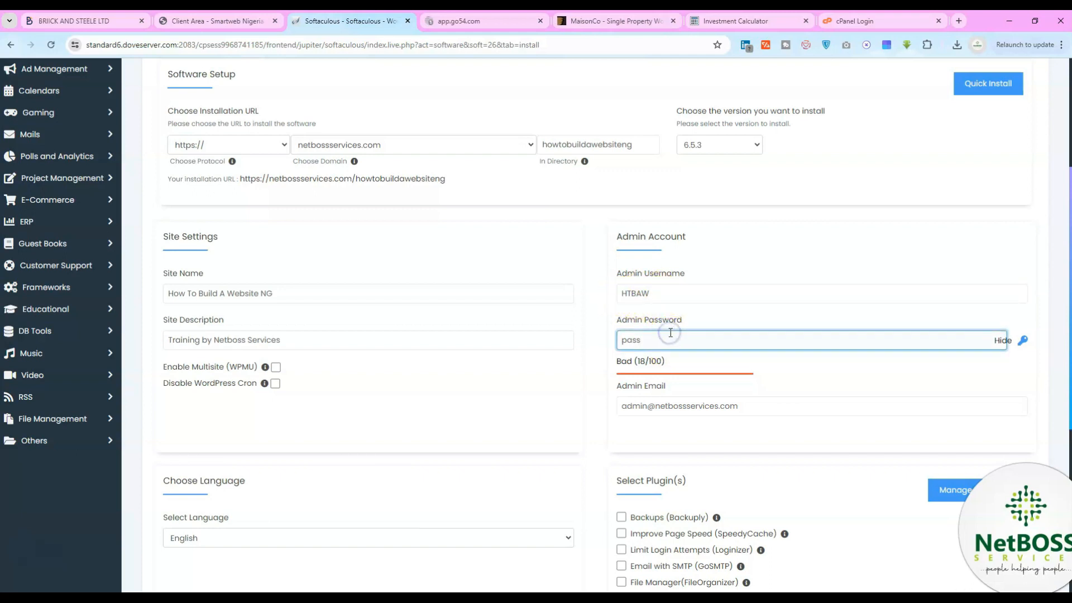
pyautogui.moveTo(866, 342); pyautogui.dragTo(605, 347)
pyautogui.moveTo(645, 342); pyautogui.dragTo(603, 343)
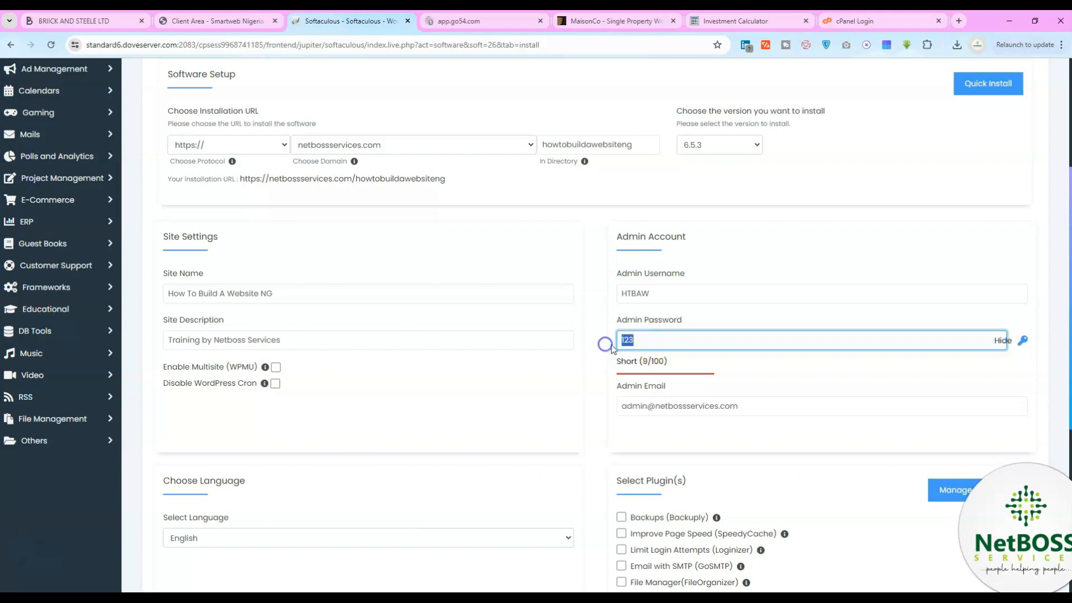
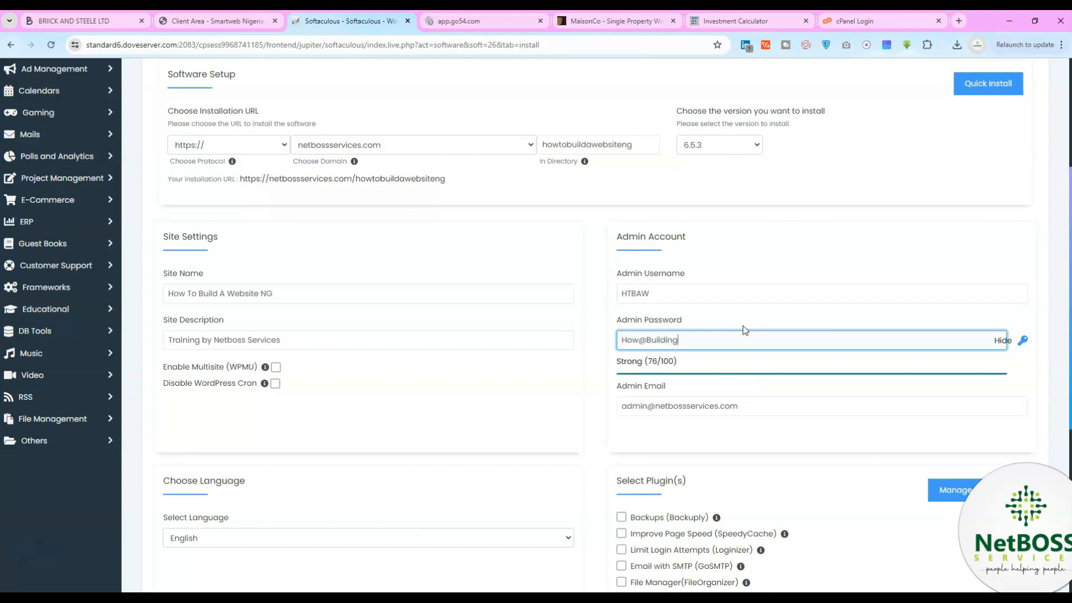
# Replace the admin password with a strong password and copy it
pyautogui.tripleClick(718, 341)
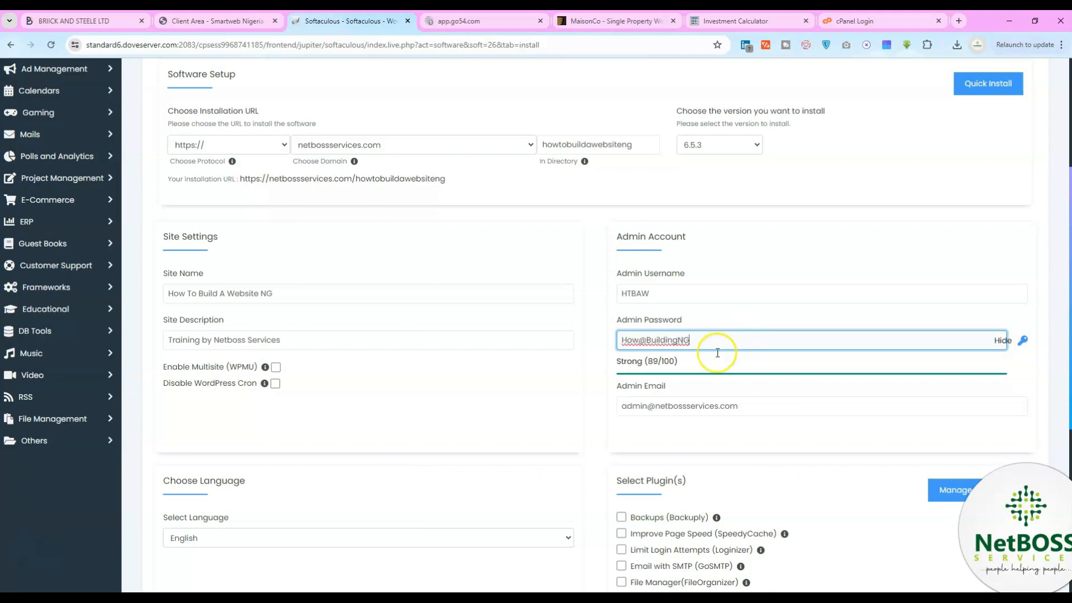
pyautogui.click(708, 342)
pyautogui.write('1')
pyautogui.click(703, 343)
pyautogui.press('BackSpace')
pyautogui.write('01')
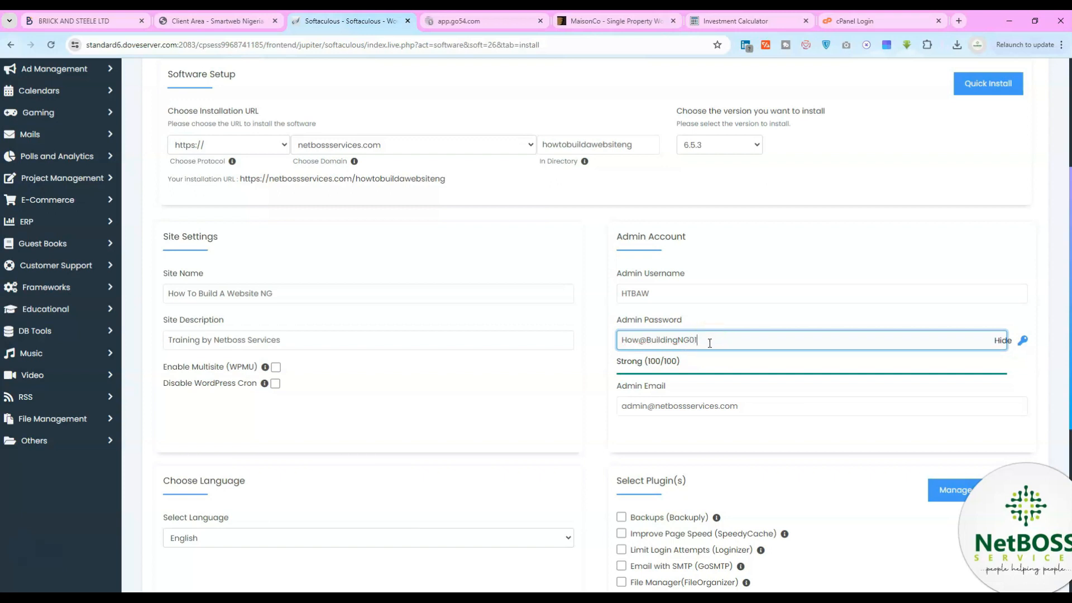
pyautogui.click(710, 343)
pyautogui.moveTo(714, 346); pyautogui.dragTo(616, 348)
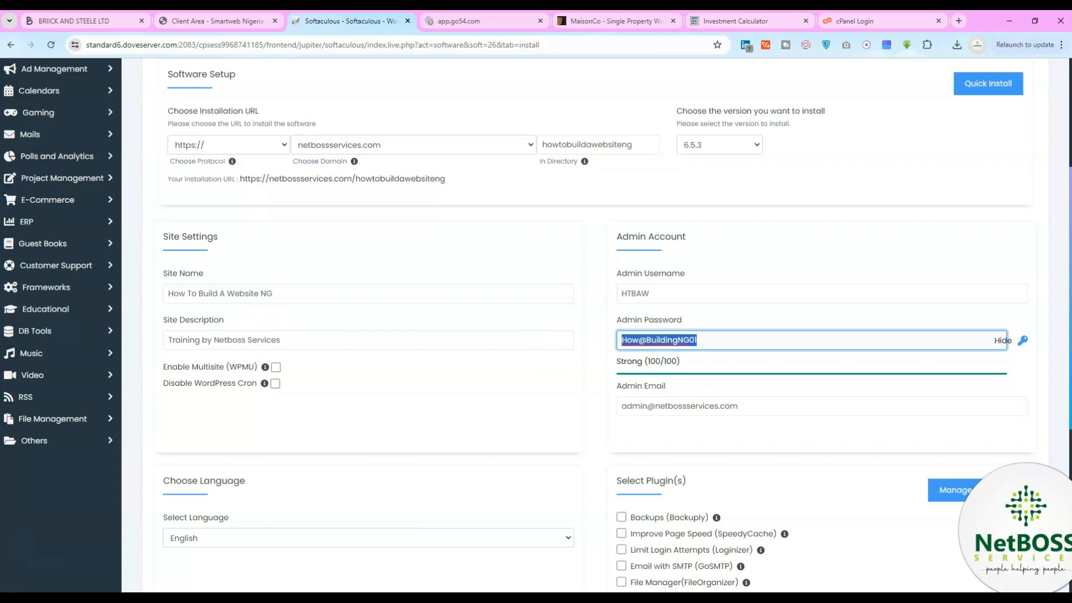
pyautogui.hotkey('alt', 'Tab')
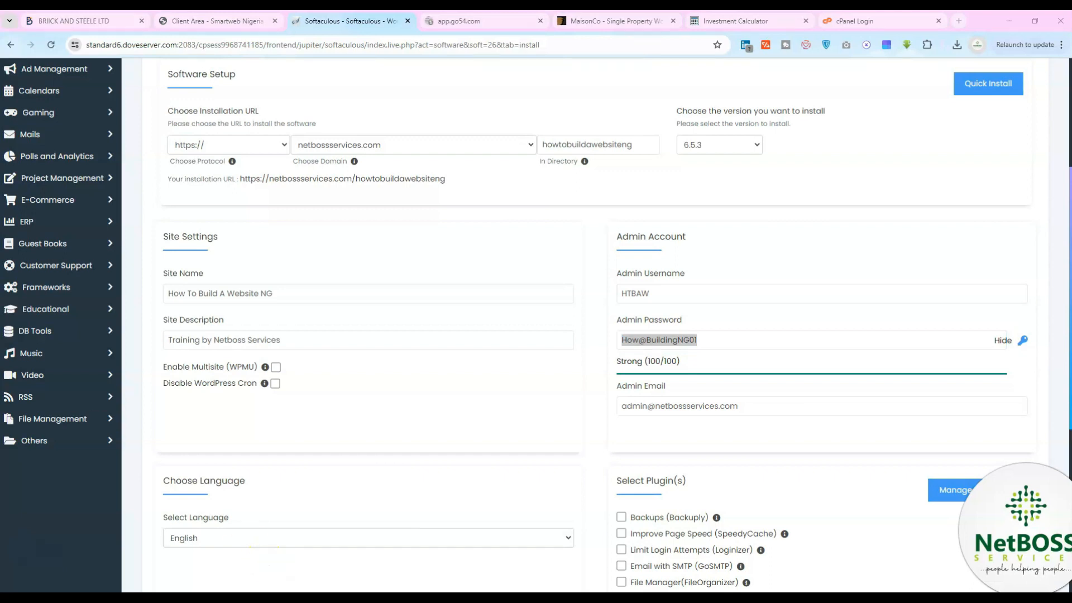
pyautogui.click(710, 407)
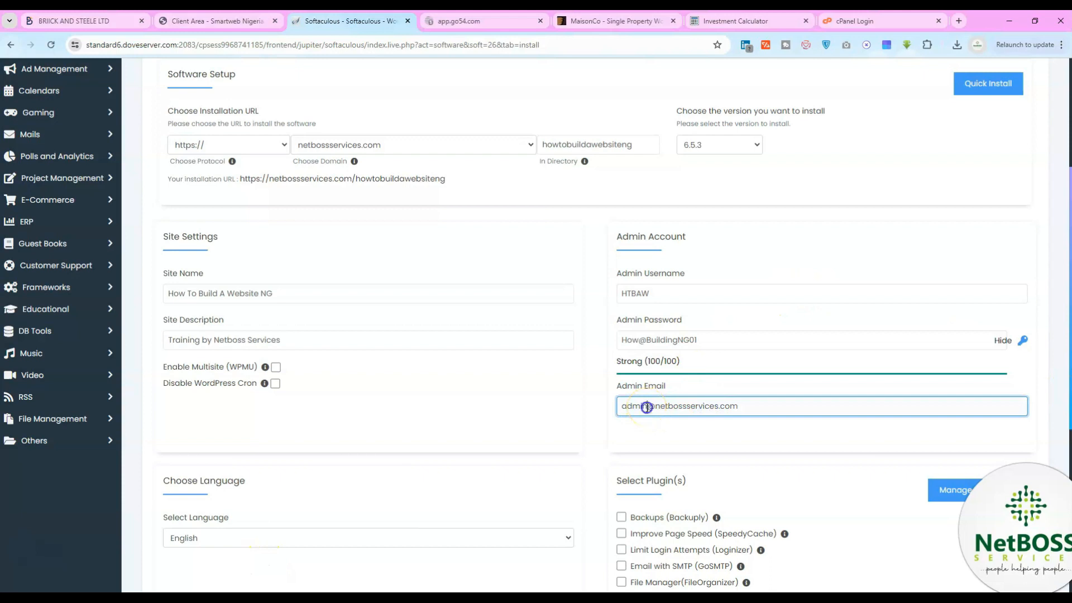
pyautogui.moveTo(647, 407); pyautogui.dragTo(622, 411)
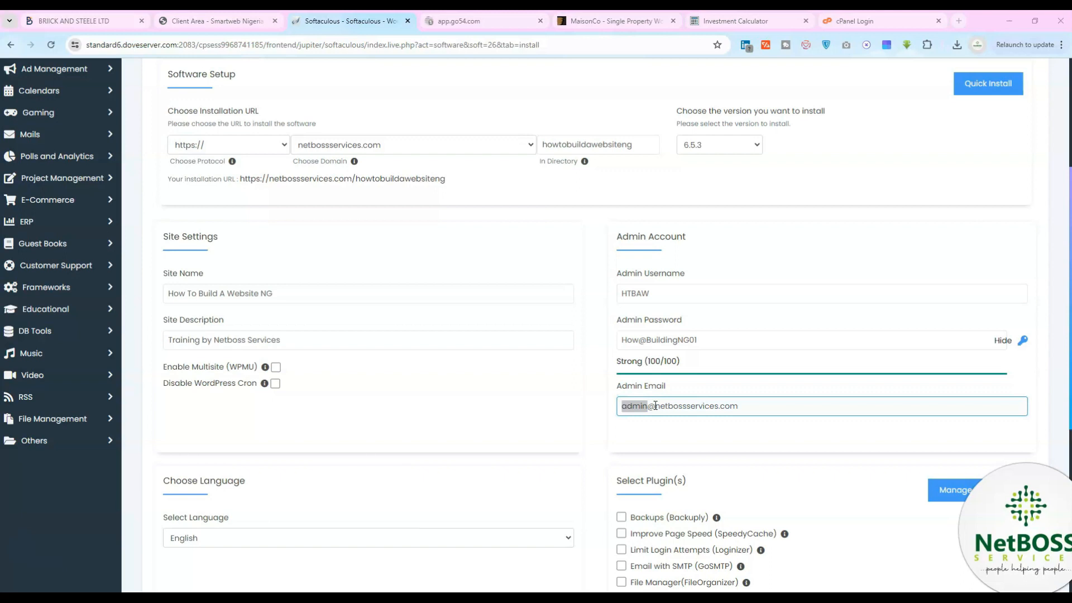
pyautogui.click(649, 407)
pyautogui.moveTo(647, 407); pyautogui.dragTo(605, 404)
pyautogui.click(681, 411)
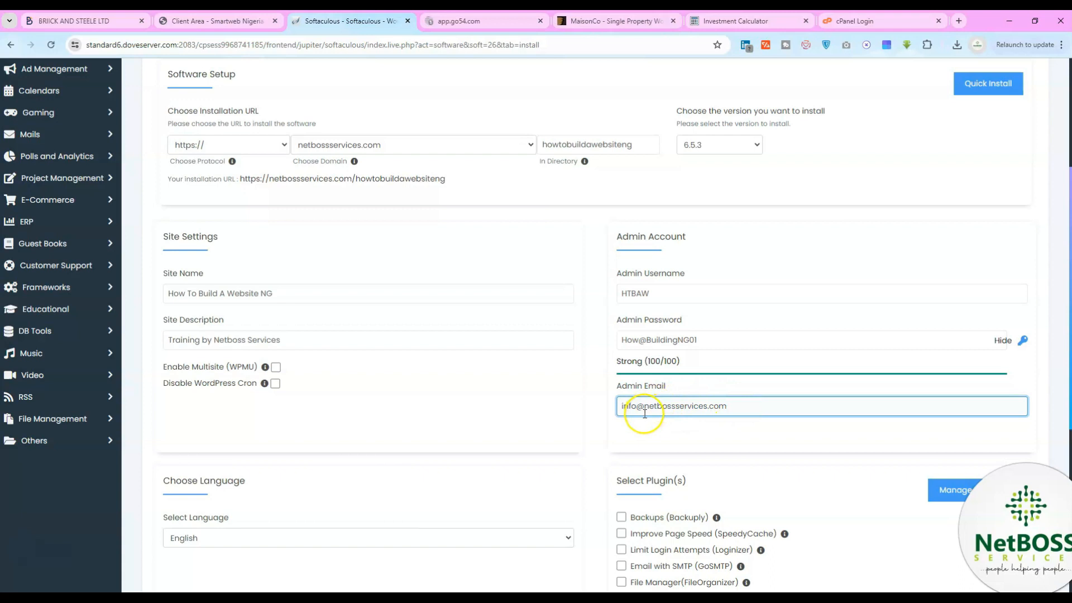
# Review the plugin options and the remaining installation settings
pyautogui.scroll(-4, 643, 411)
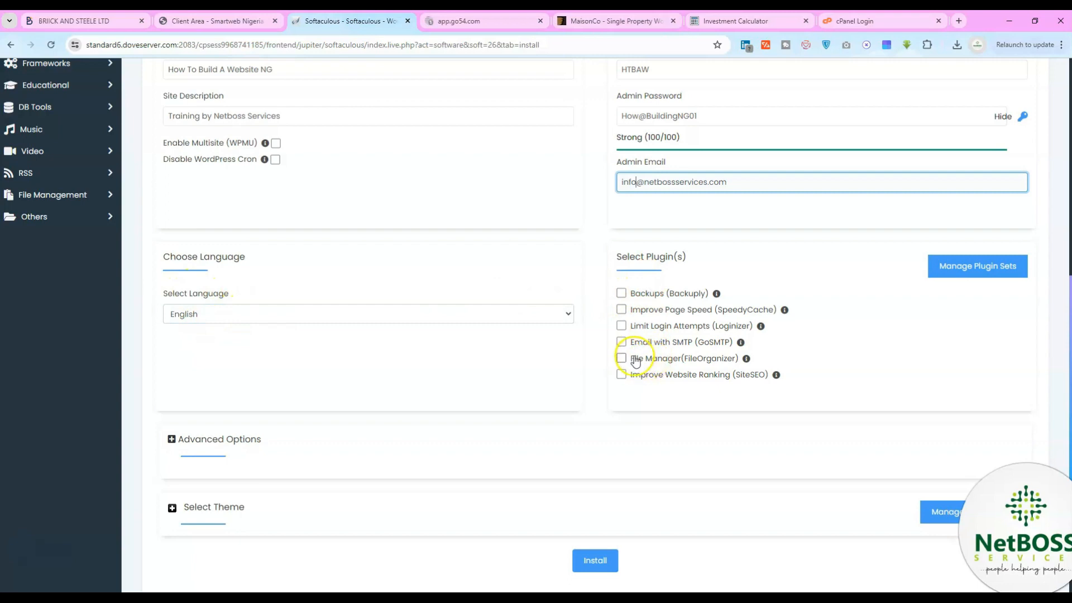
pyautogui.scroll(-1, 635, 360)
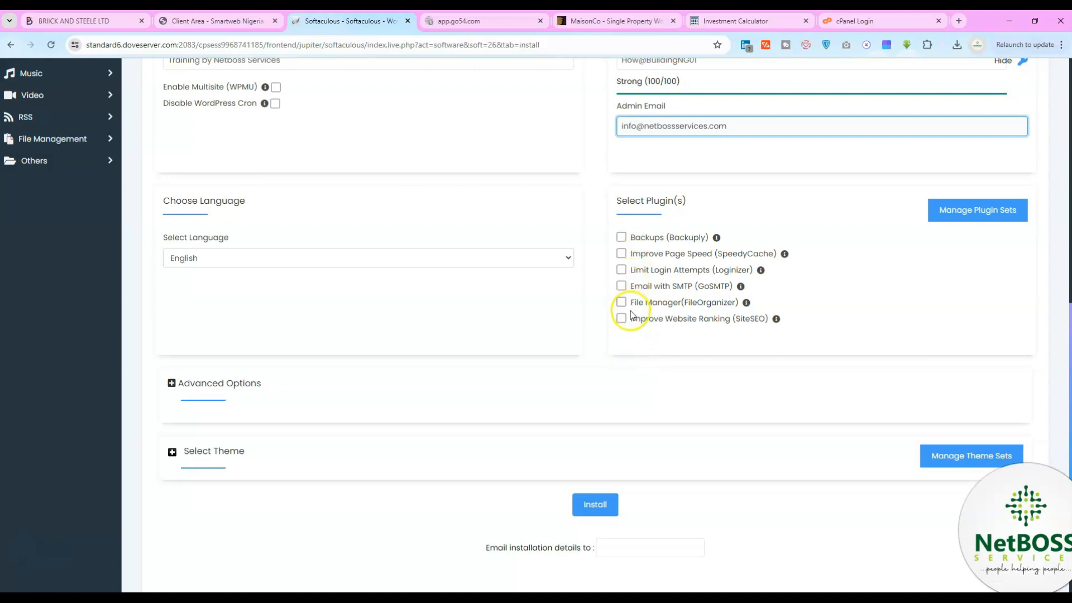
pyautogui.click(623, 271)
pyautogui.click(622, 273)
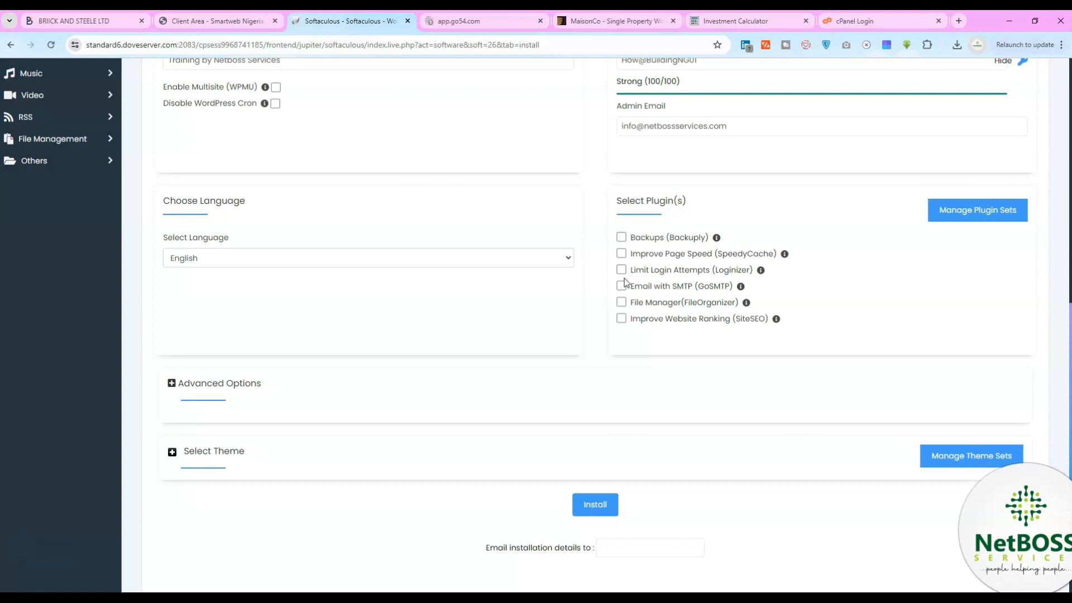
pyautogui.scroll(-1, 620, 288)
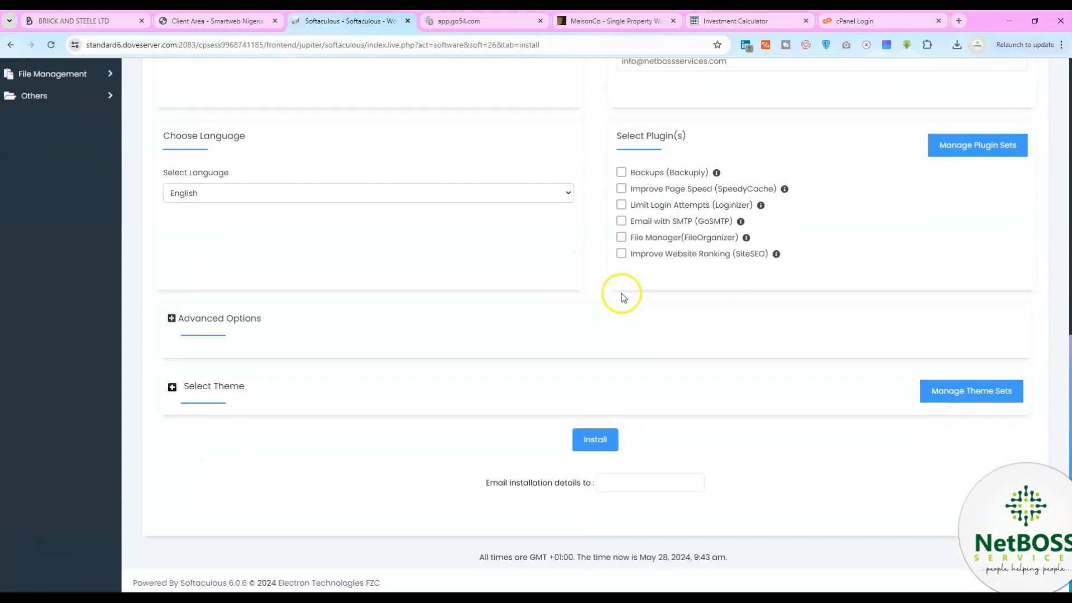
pyautogui.scroll(5, 743, 290)
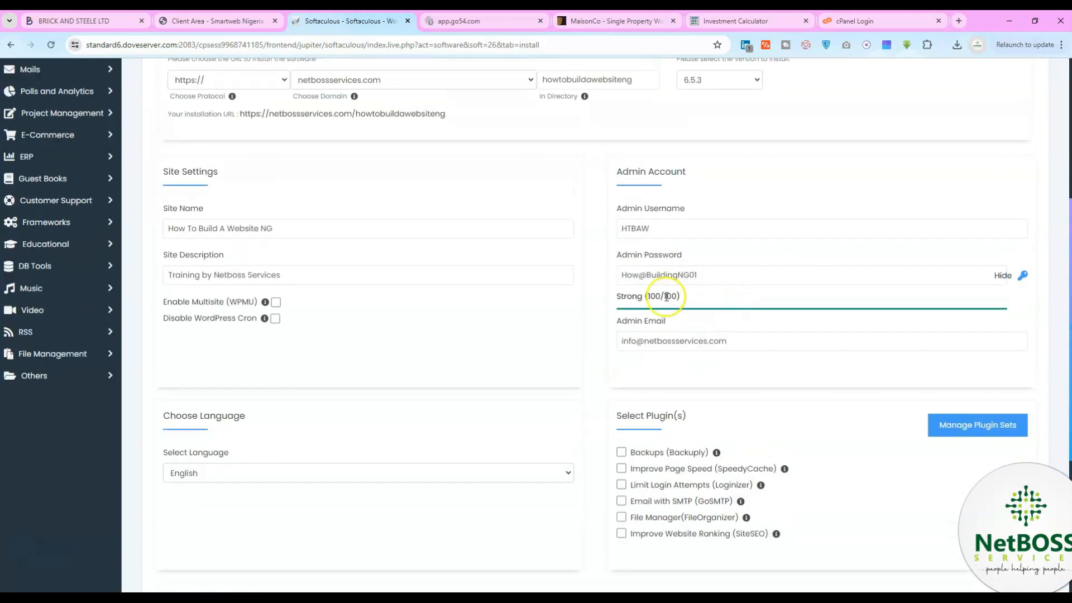
pyautogui.scroll(-5, 682, 355)
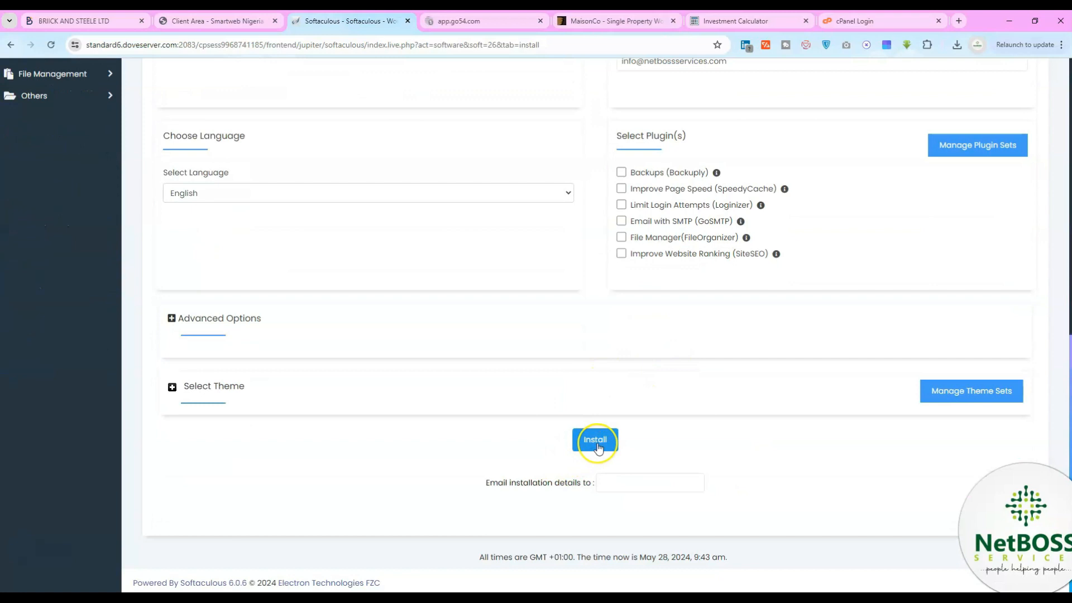
# Run the WordPress installation
pyautogui.click(617, 483)
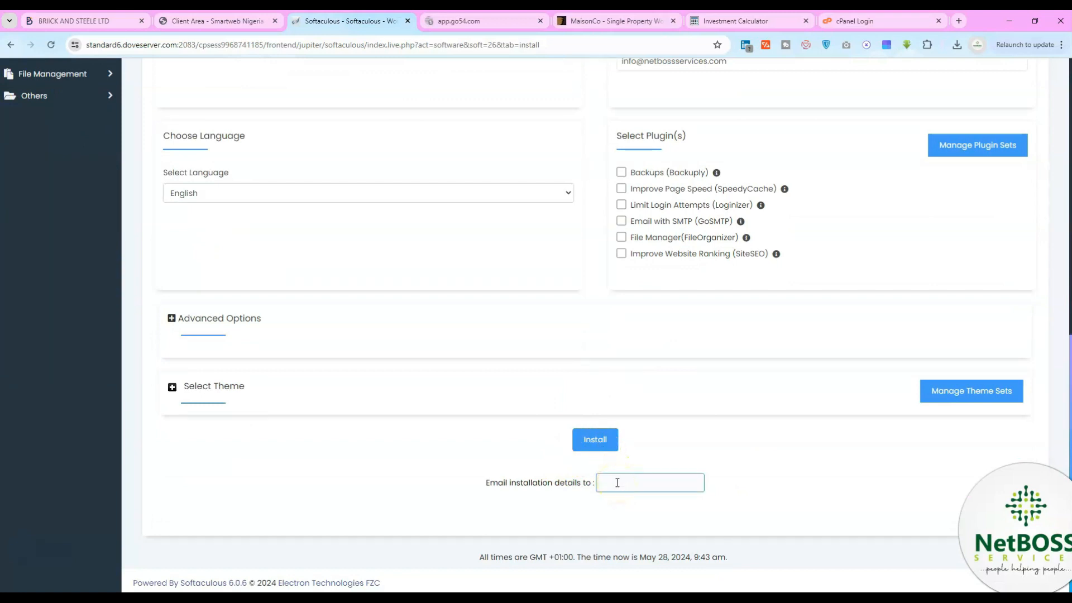
pyautogui.click(598, 440)
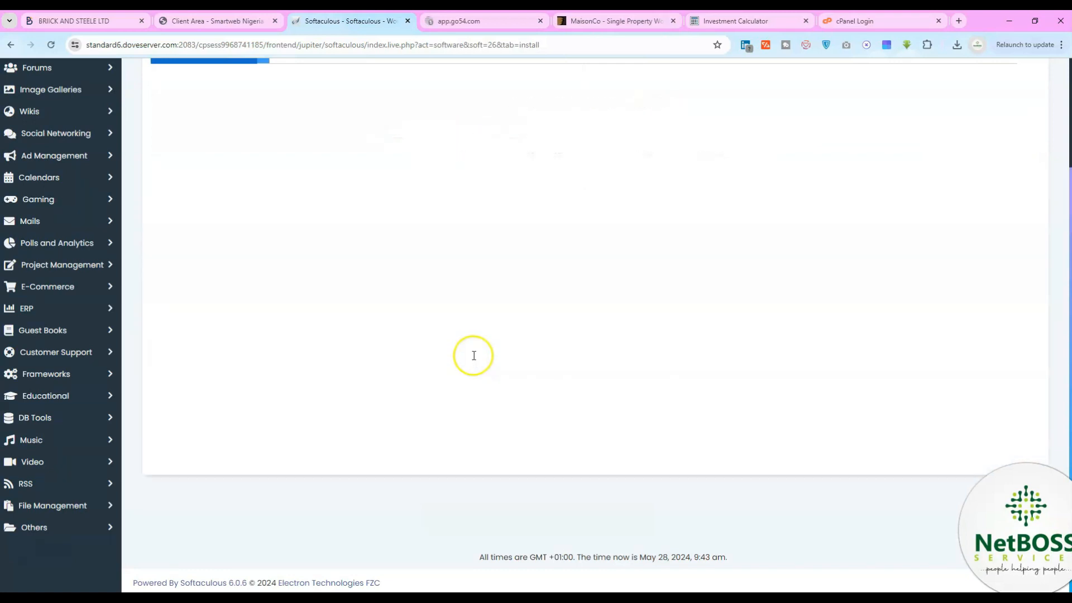
pyautogui.scroll(1, 558, 313)
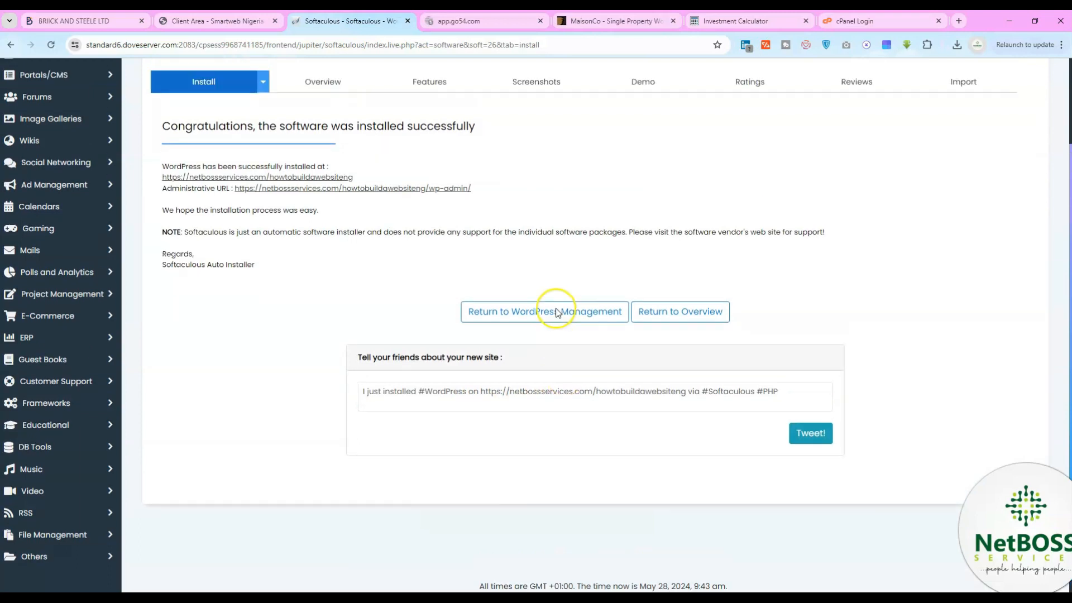
pyautogui.scroll(2, 558, 314)
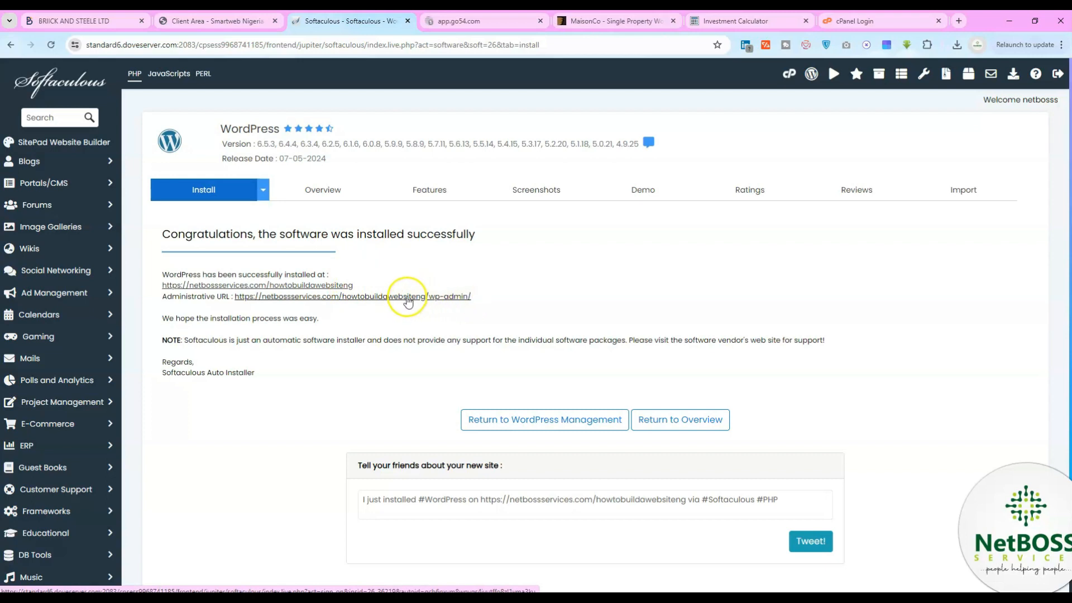
# Open the new site's admin dashboard and its front end from the installation links
pyautogui.click(407, 298)
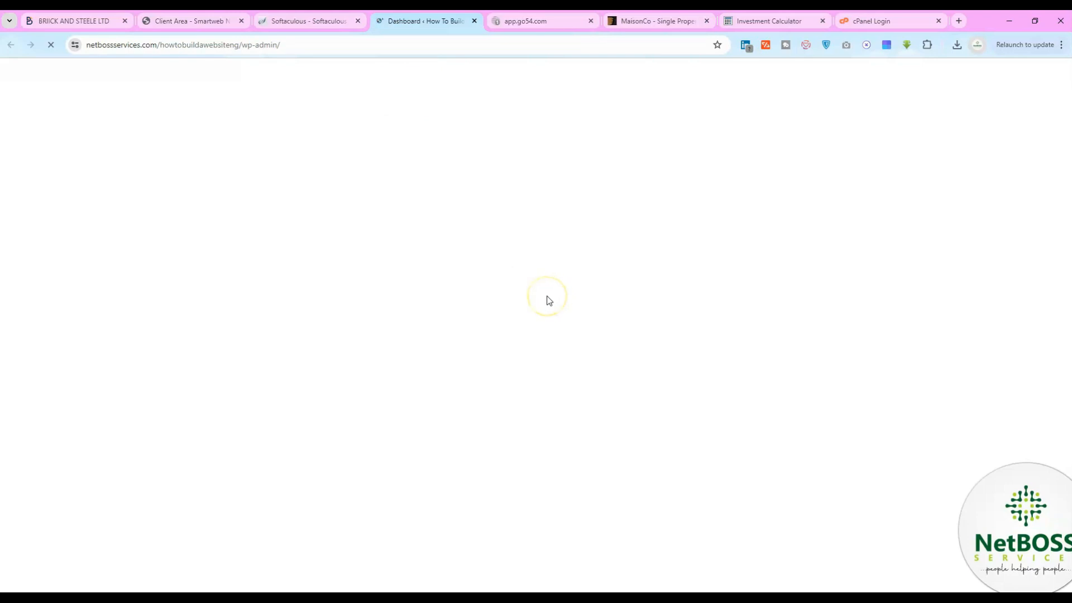
pyautogui.click(277, 25)
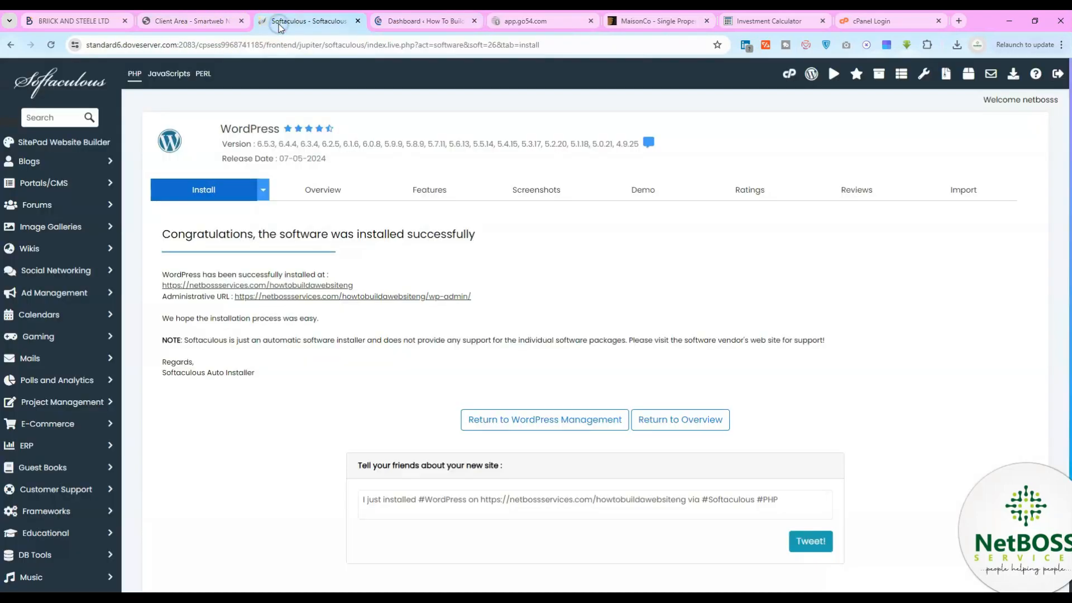
pyautogui.click(430, 23)
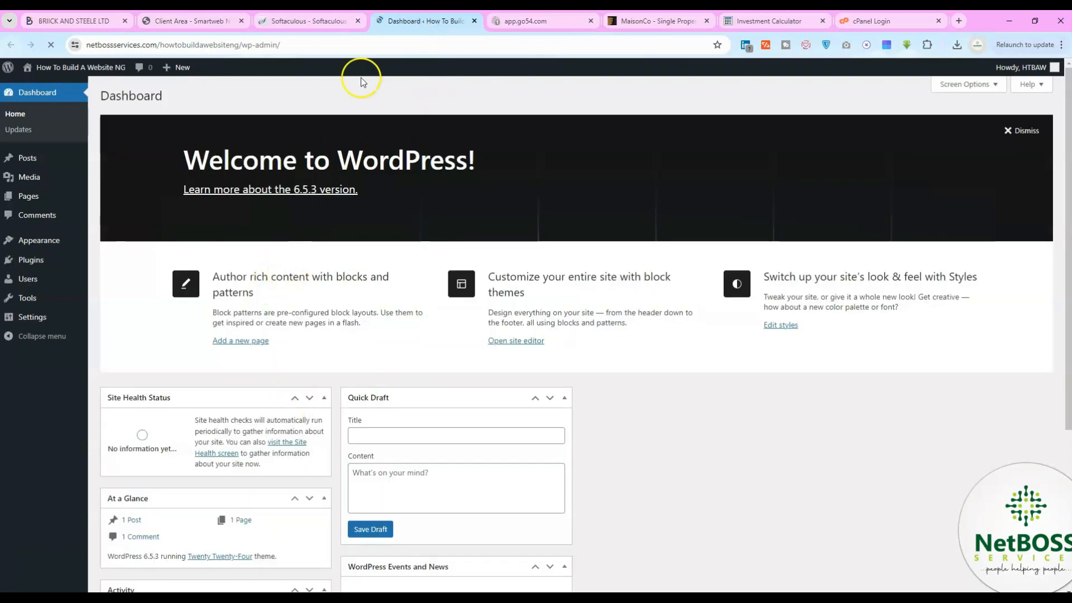
pyautogui.click(334, 17)
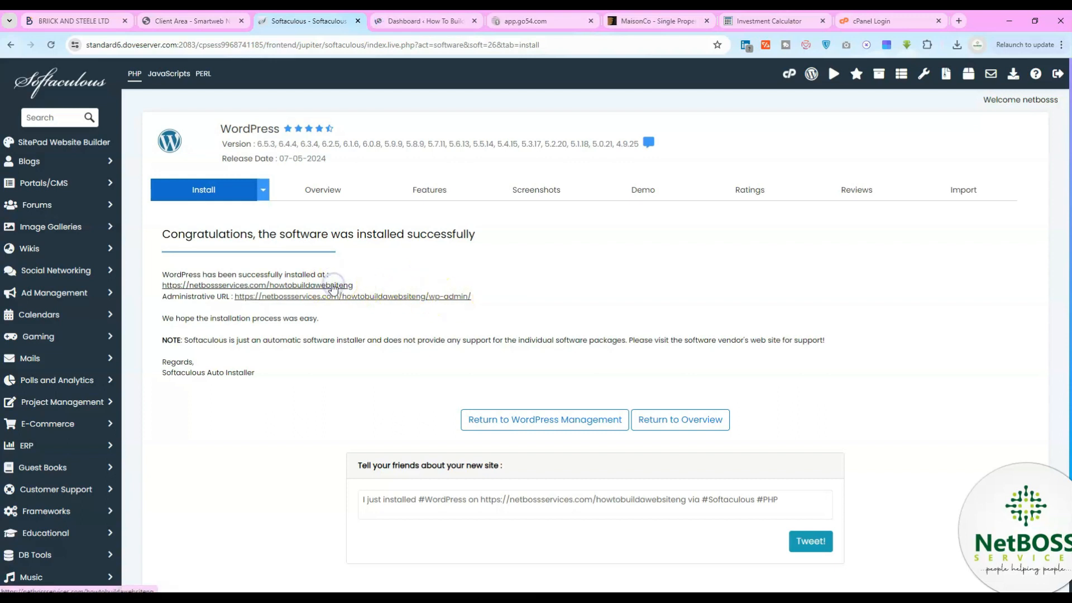
pyautogui.click(310, 287)
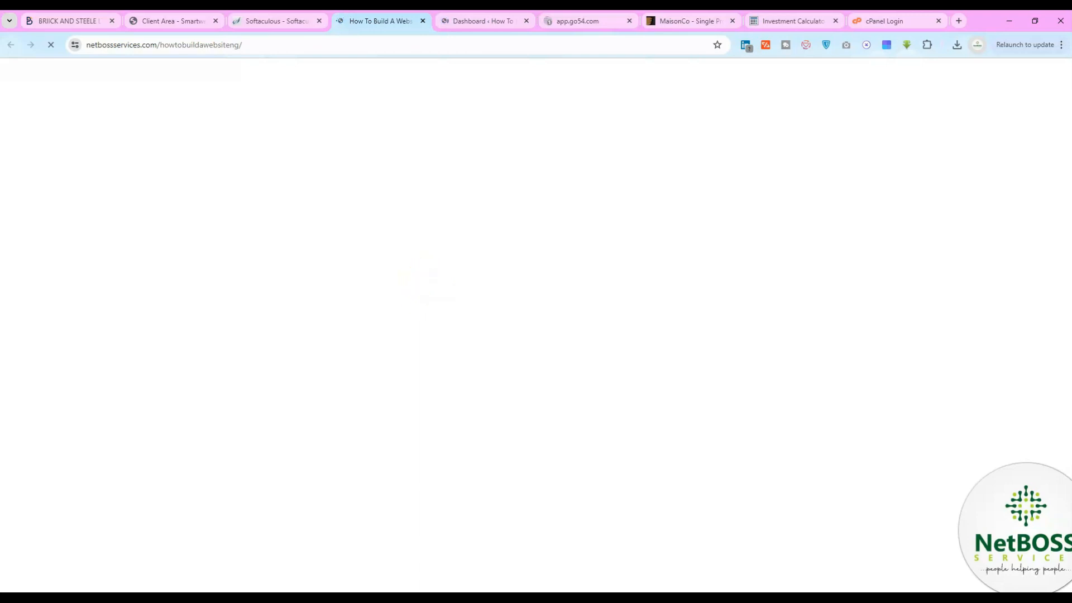
# Log out of the WordPress dashboard
pyautogui.click(489, 22)
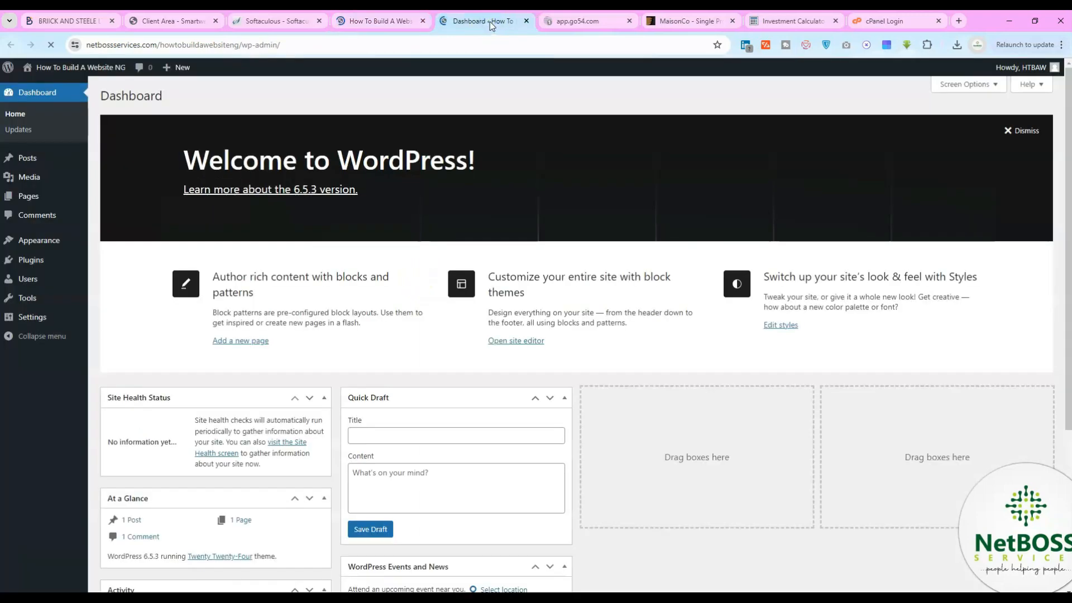
pyautogui.moveTo(1027, 68)
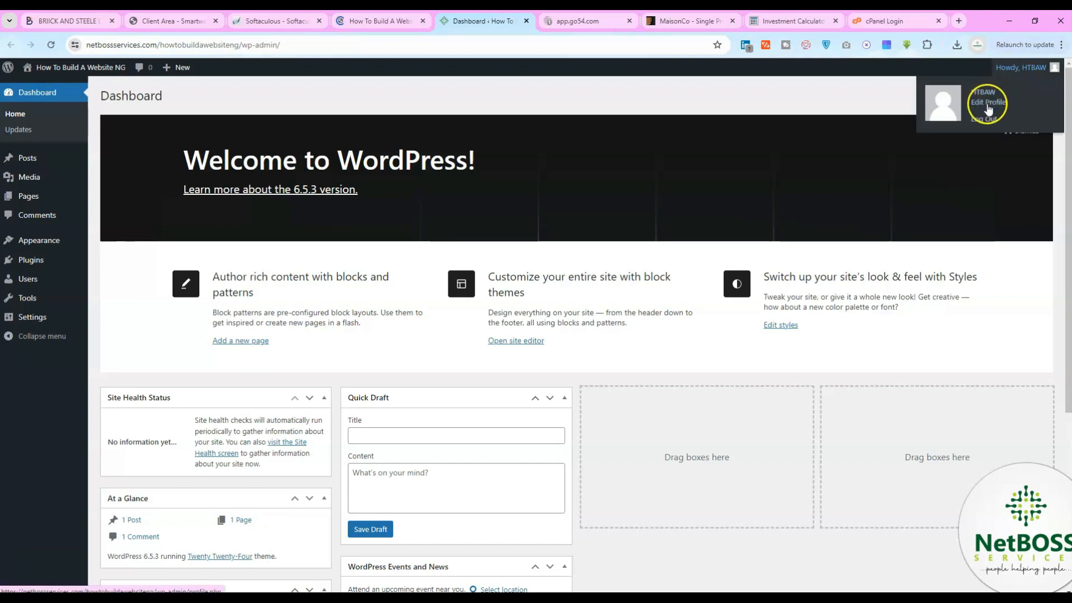
pyautogui.click(984, 119)
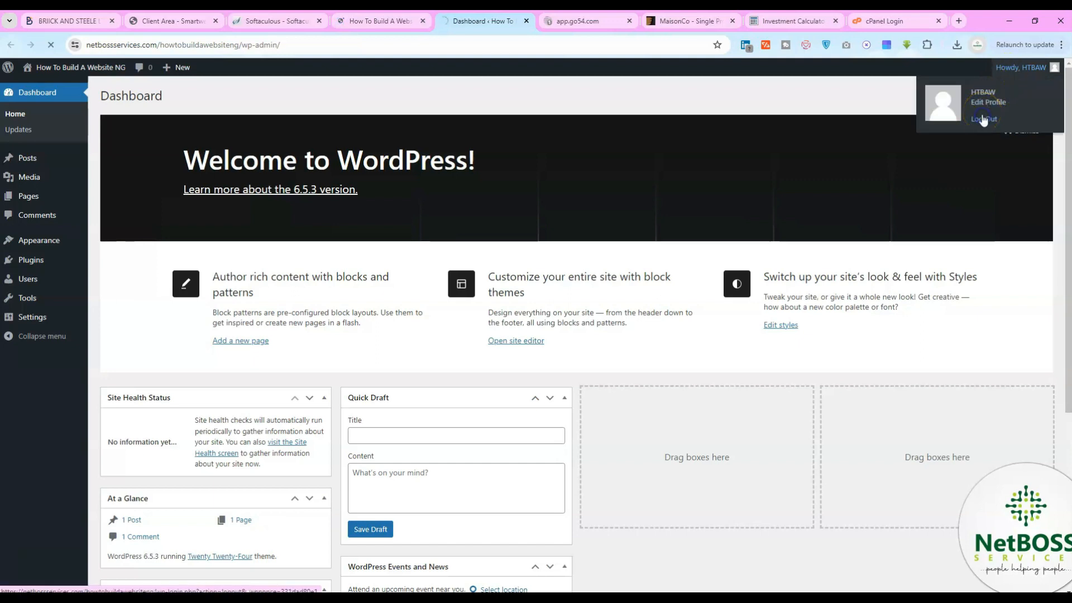
# Browse the new site's home page
pyautogui.click(403, 20)
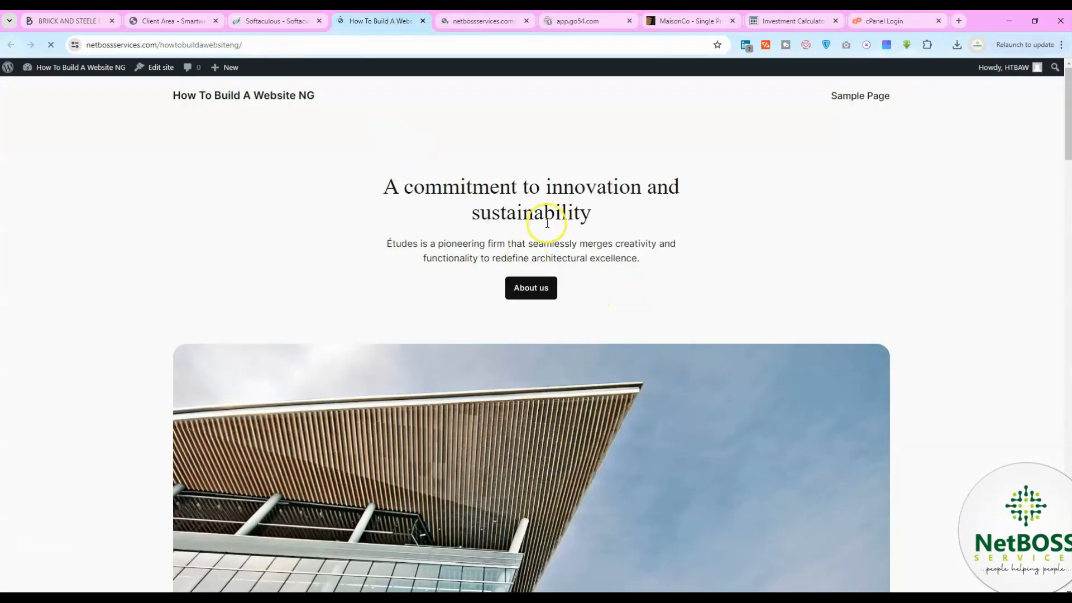
pyautogui.scroll(-7, 538, 237)
pyautogui.scroll(-15, 539, 239)
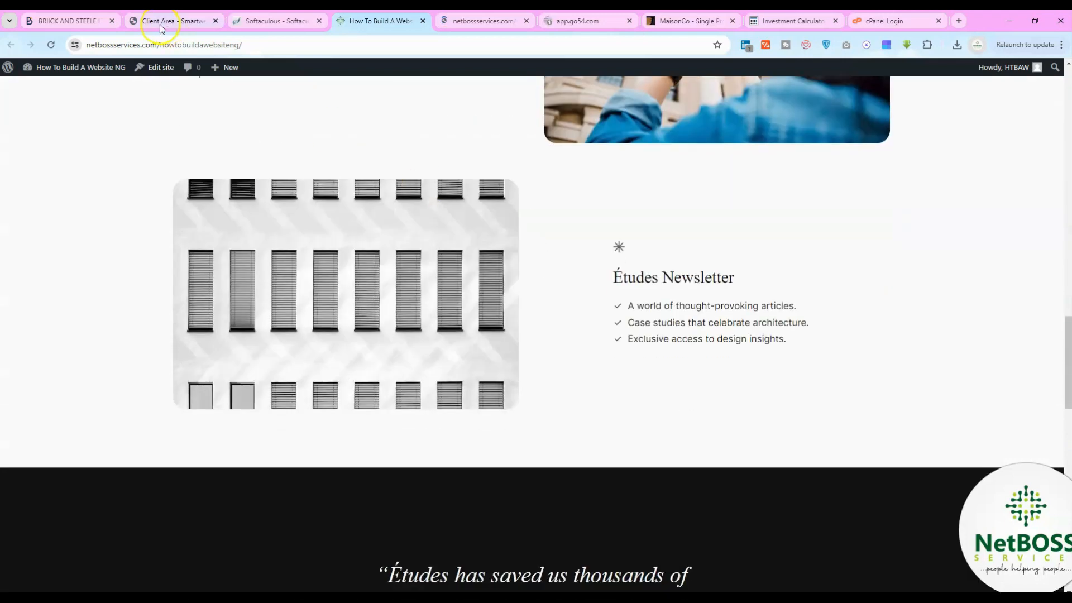
pyautogui.click(160, 42)
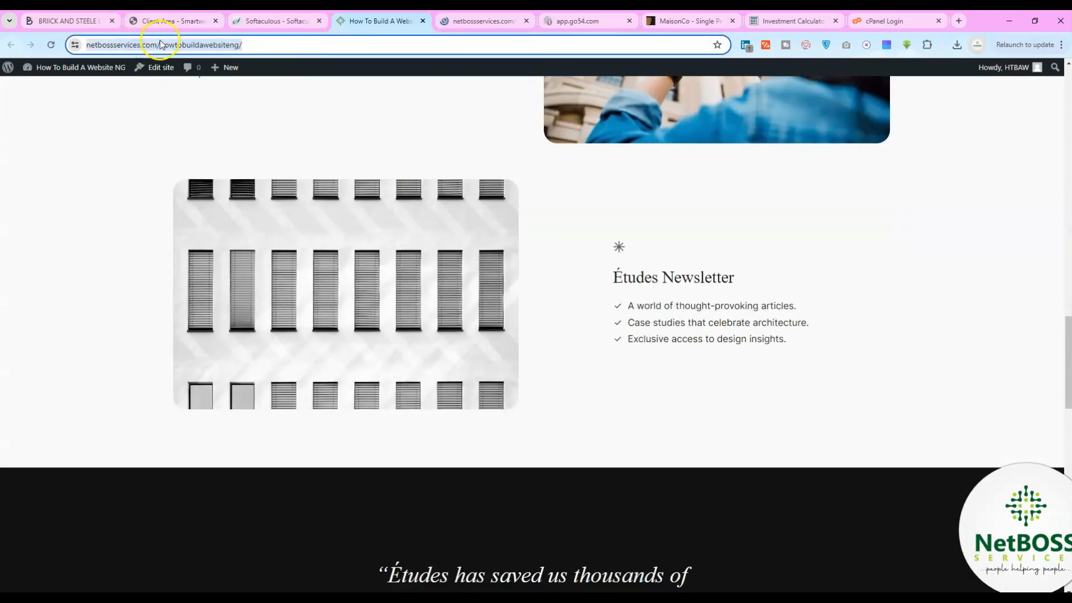
# Examine the site's address and scroll through its home page
pyautogui.click(158, 44)
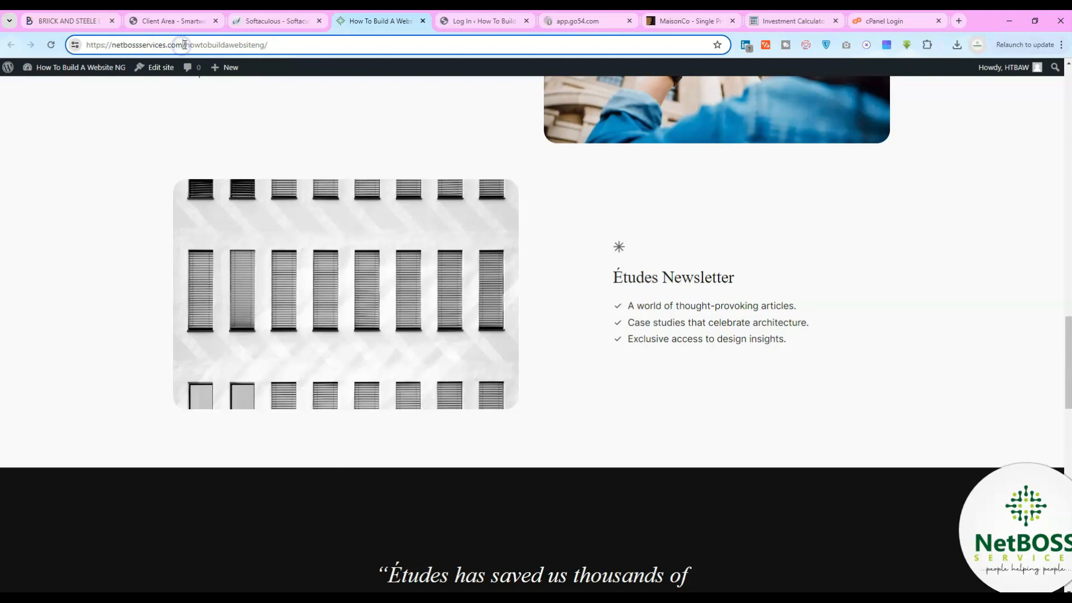
pyautogui.moveTo(183, 43); pyautogui.dragTo(119, 37)
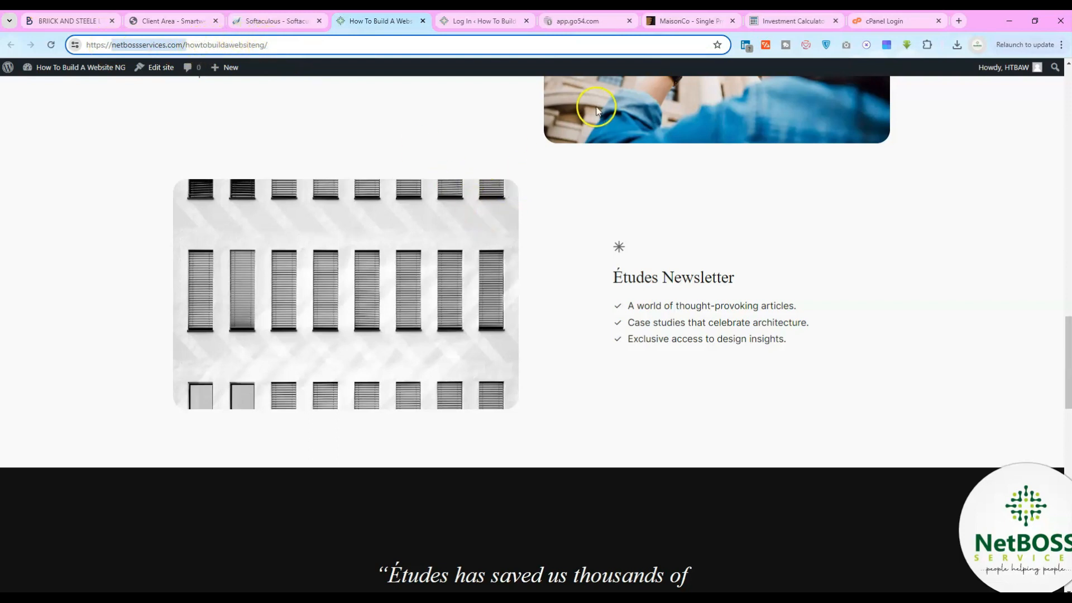
pyautogui.scroll(-10, 599, 123)
pyautogui.scroll(-5, 599, 124)
pyautogui.scroll(15, 599, 124)
pyautogui.scroll(15, 599, 124)
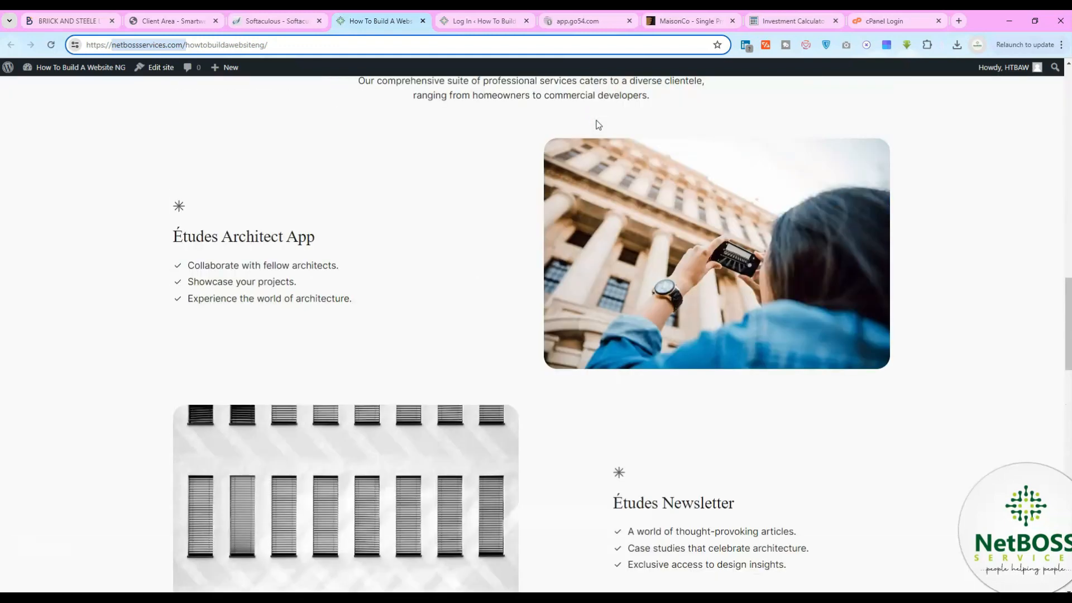
pyautogui.scroll(5, 599, 124)
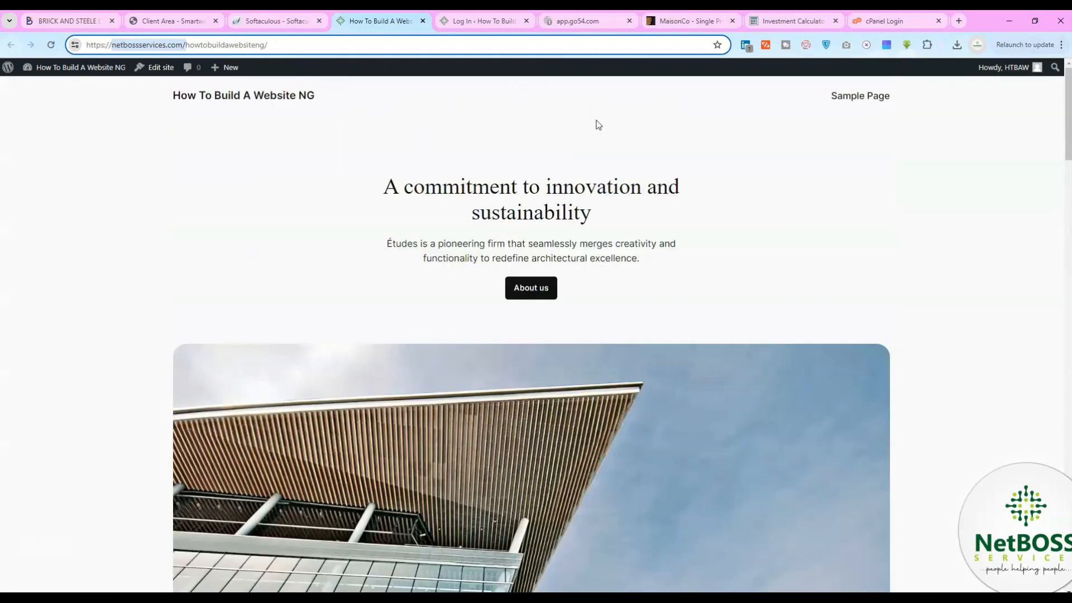
pyautogui.click(328, 46)
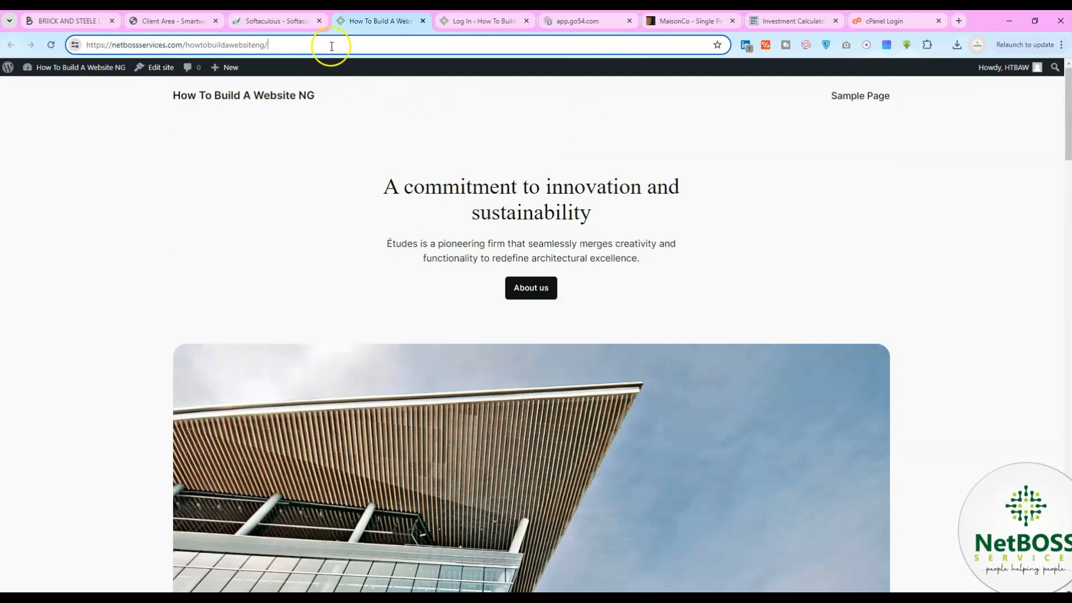
# Copy the administrative URL from the Softaculous confirmation and open it in the login tab
pyautogui.click(275, 22)
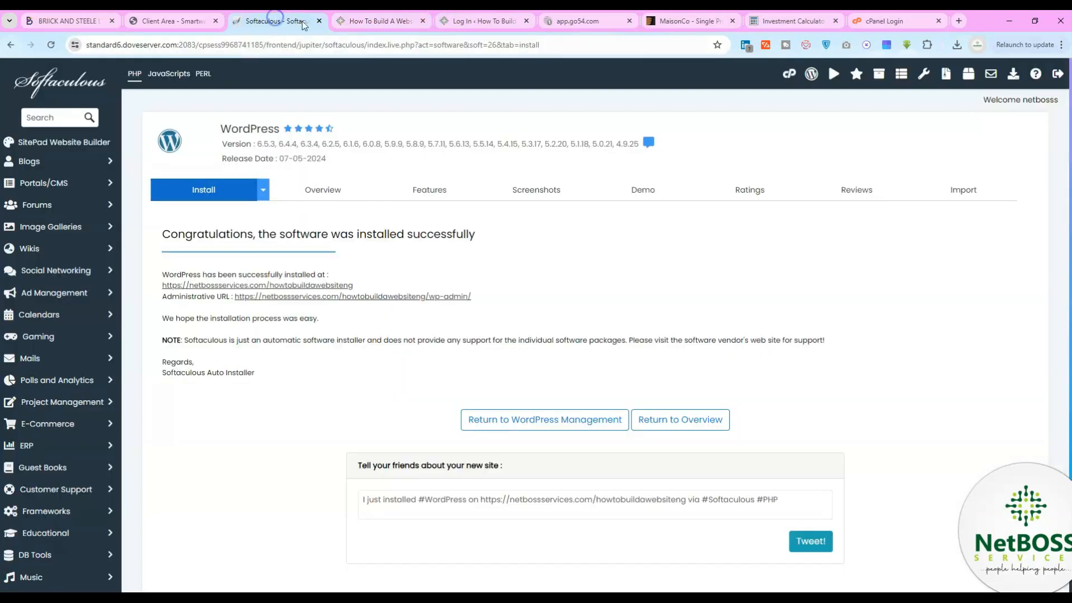
pyautogui.moveTo(480, 300); pyautogui.dragTo(235, 293)
pyautogui.hotkey('ctrl', 'c')
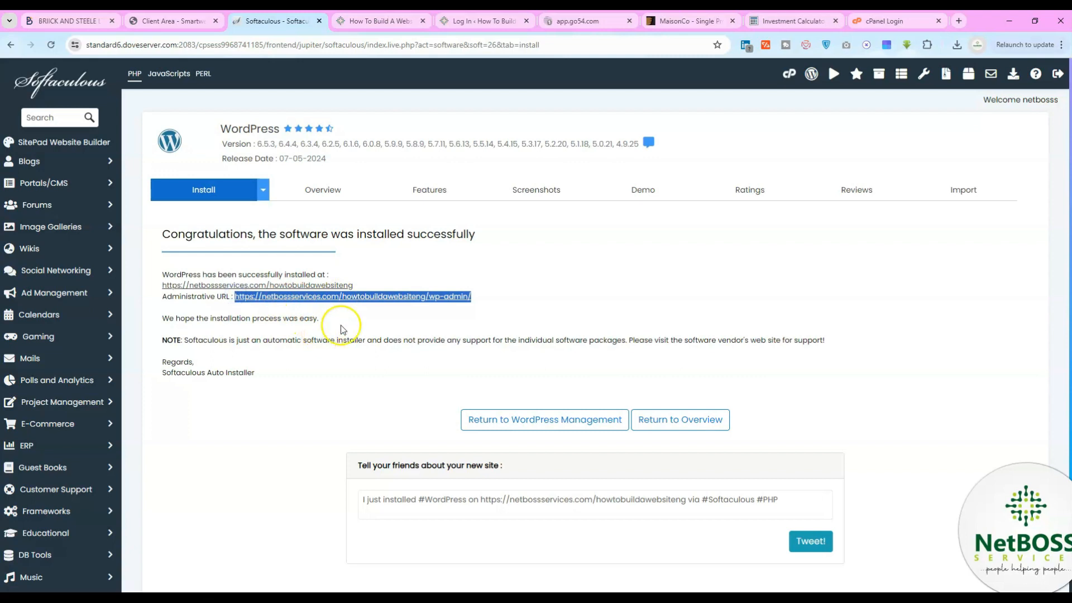
pyautogui.click(386, 20)
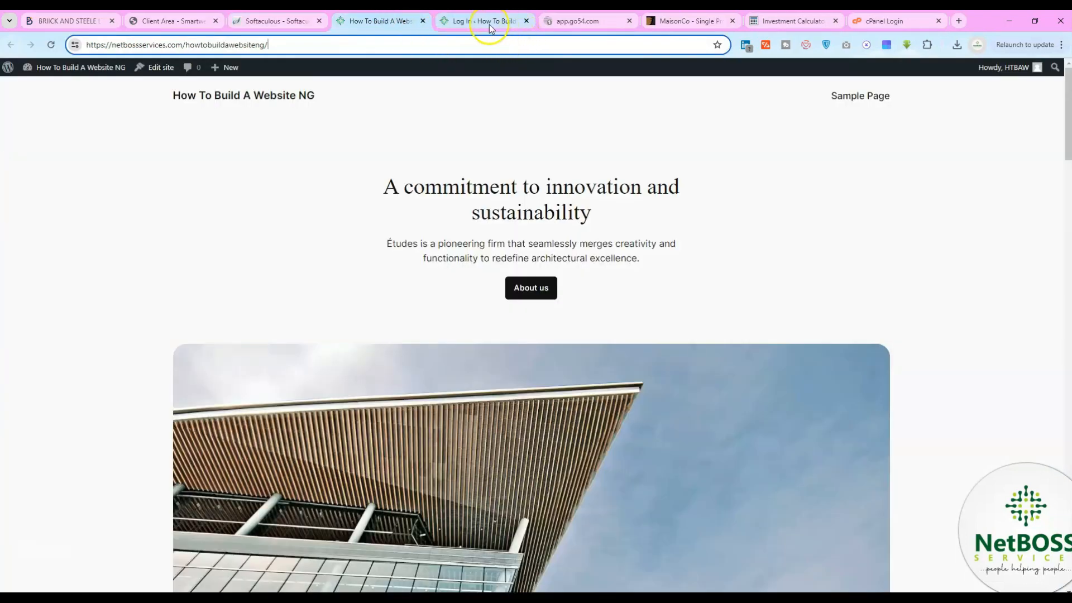
pyautogui.click(489, 25)
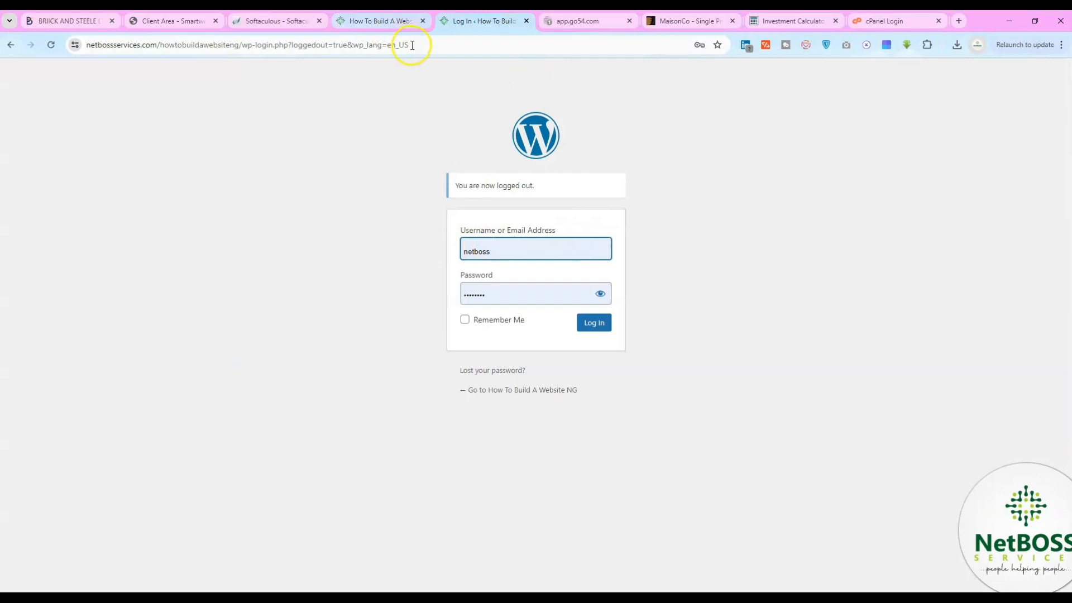
pyautogui.click(424, 38)
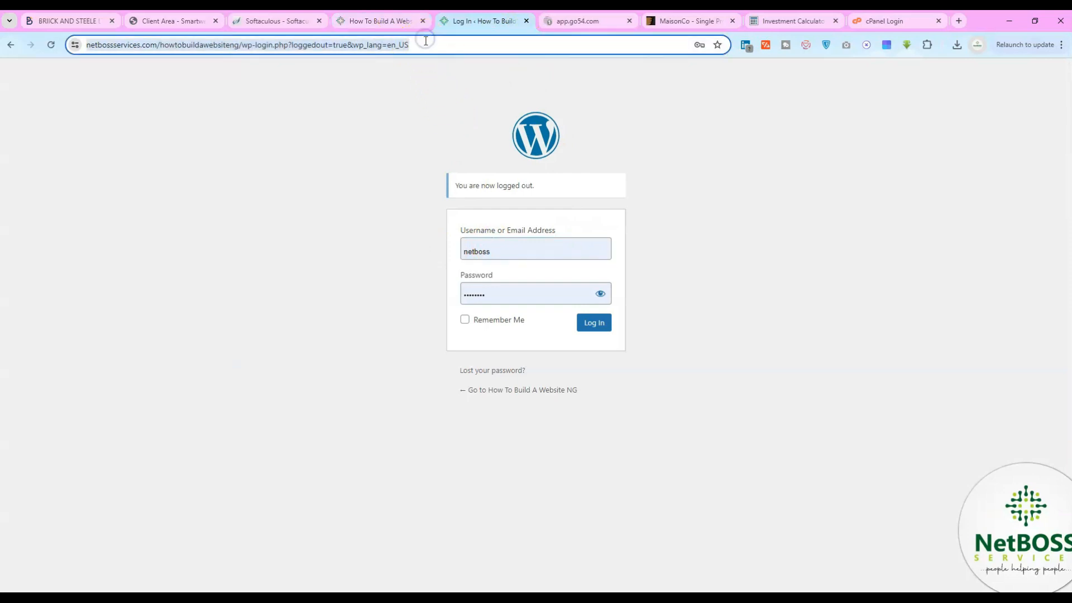
pyautogui.hotkey('ctrl', 'v')
pyautogui.press('Return')
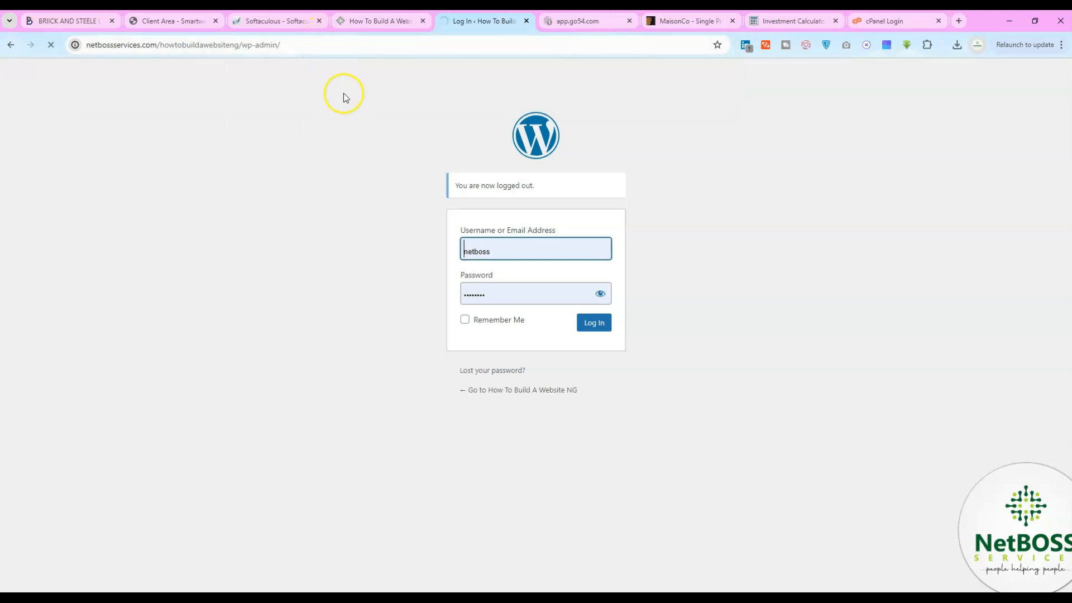
# Replace the login username with htbaw
pyautogui.click(508, 214)
pyautogui.moveTo(516, 216); pyautogui.dragTo(457, 211)
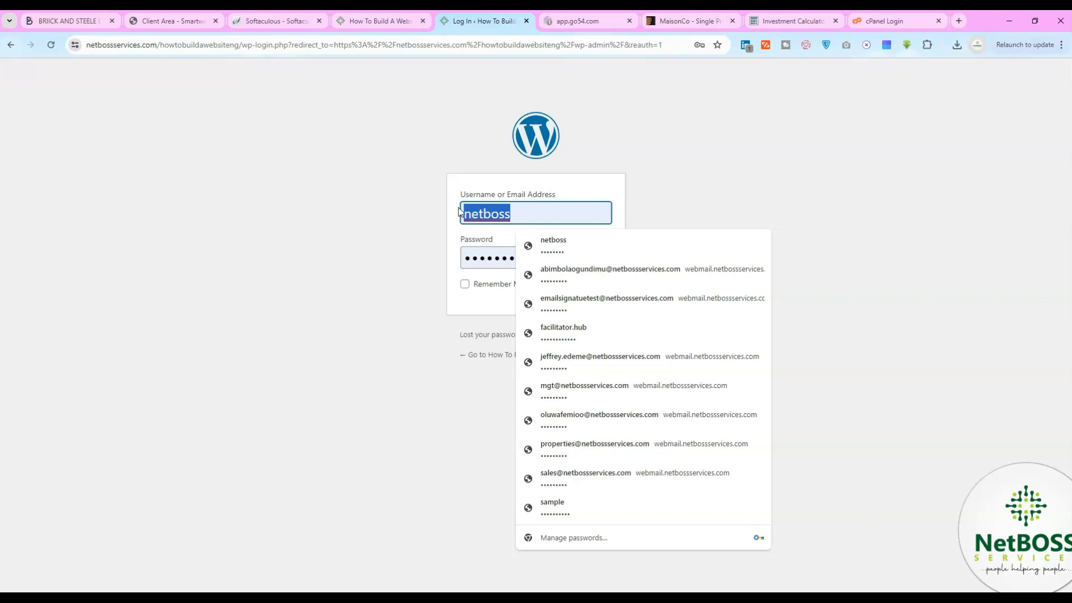
pyautogui.write('h')
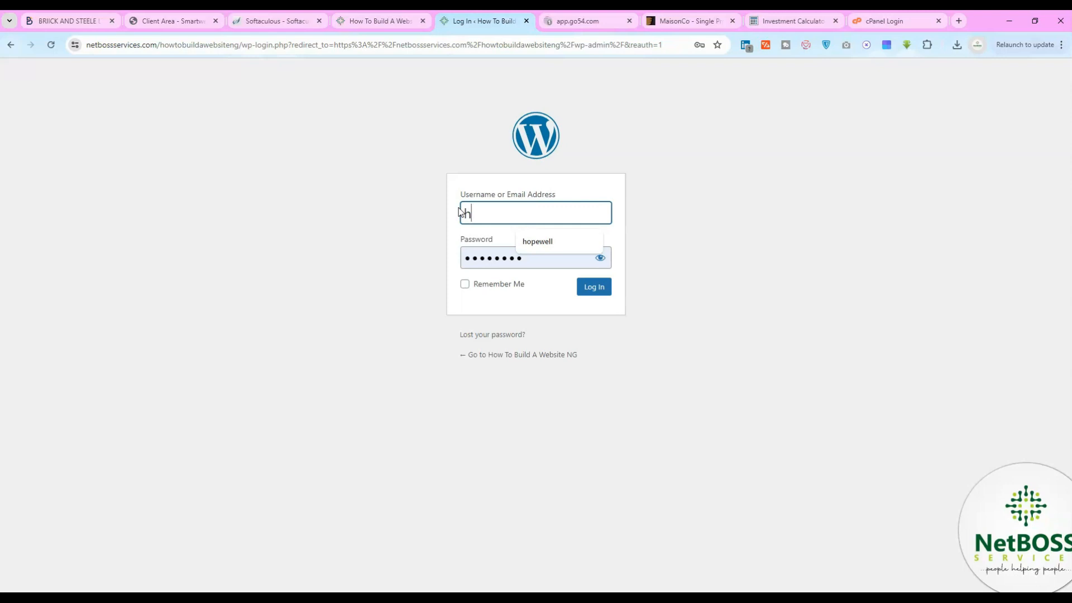
pyautogui.write('tb')
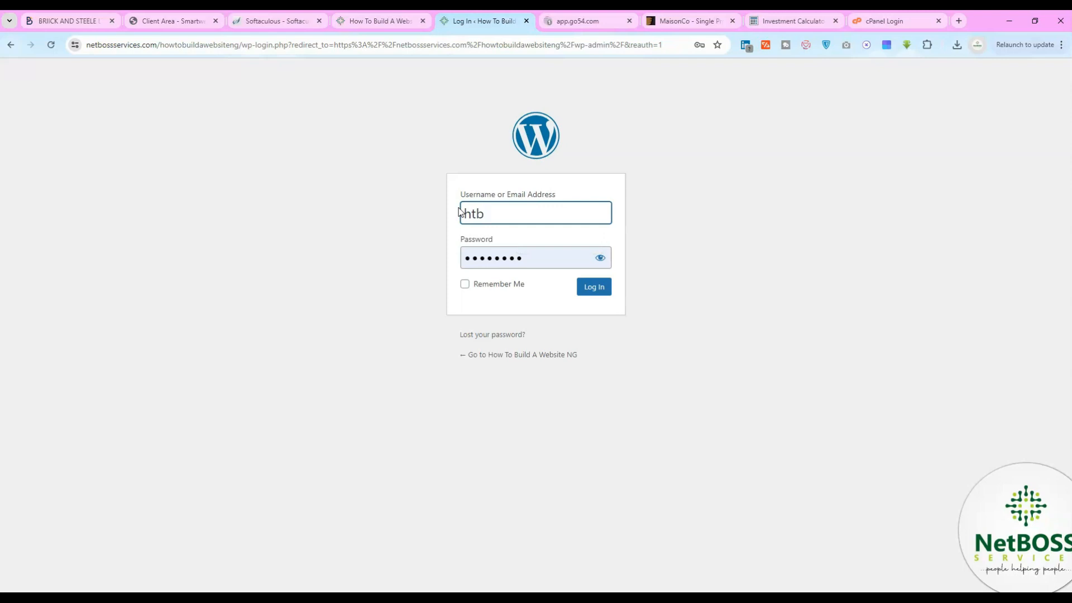
pyautogui.write('aw')
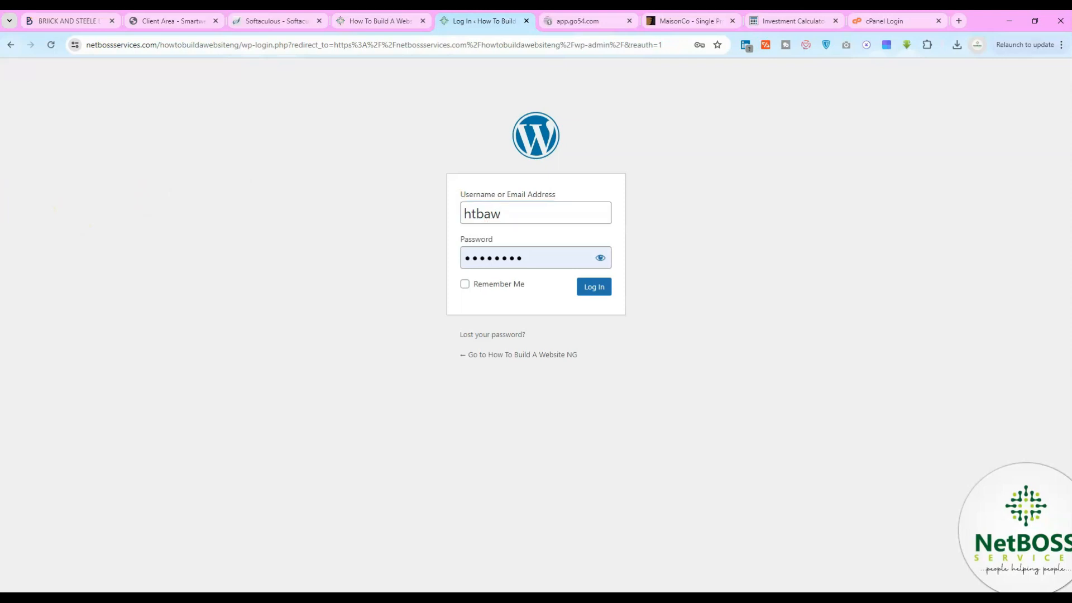
# Paste the admin account password into the password field and log in
pyautogui.click(529, 248)
pyautogui.moveTo(530, 249); pyautogui.dragTo(434, 252)
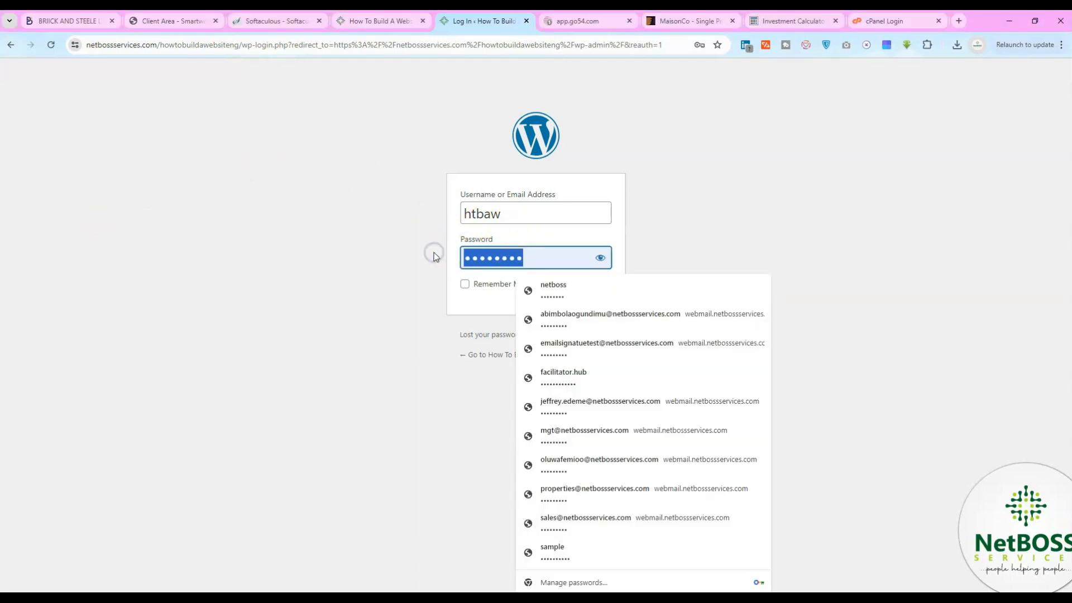
pyautogui.hotkey('ctrl', 'v')
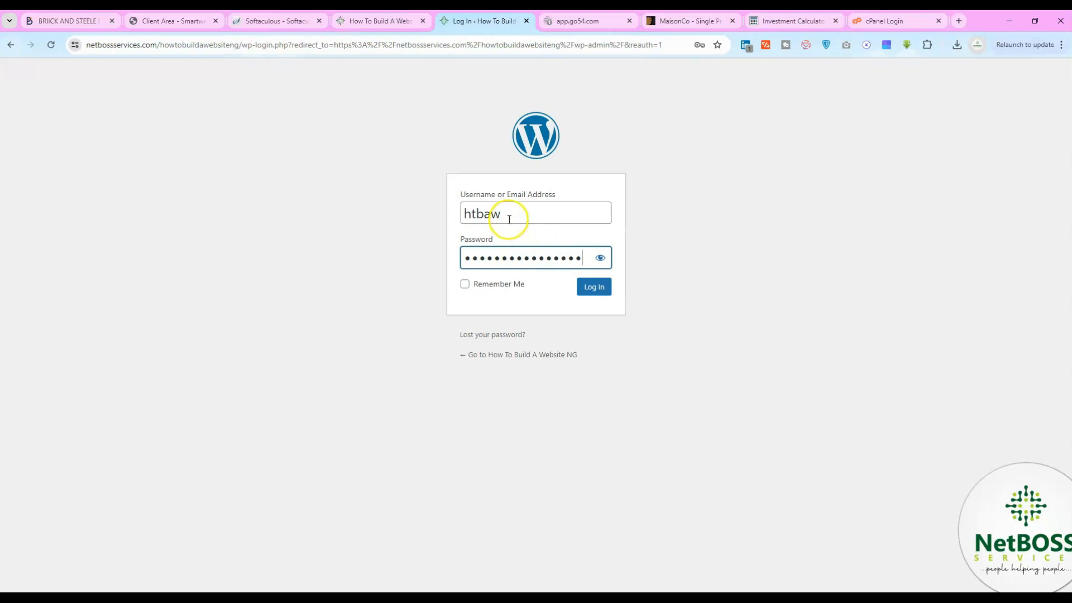
pyautogui.click(370, 16)
pyautogui.click(283, 26)
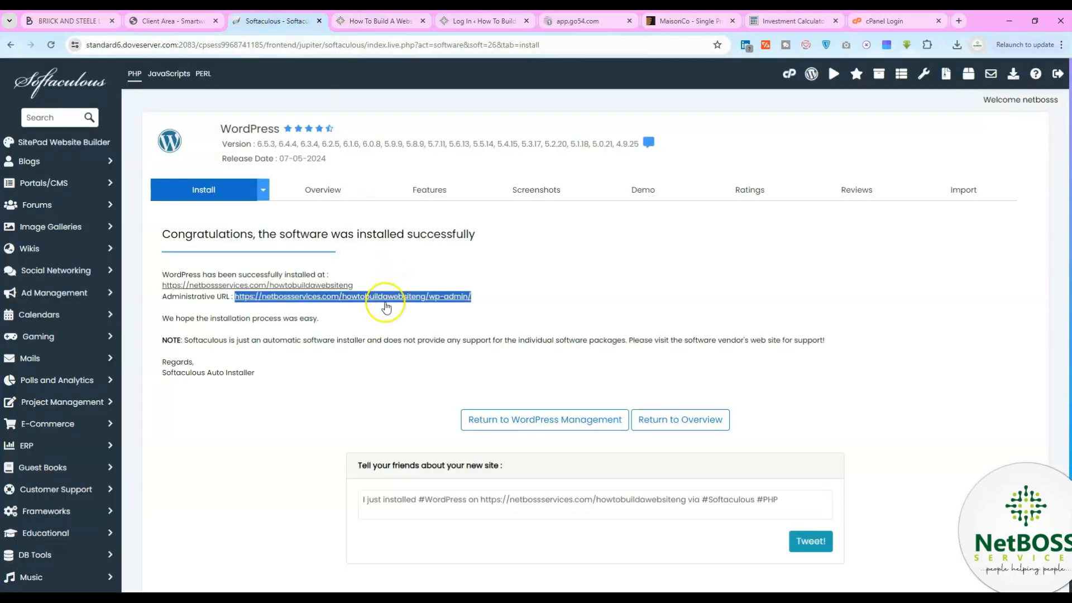
pyautogui.click(478, 21)
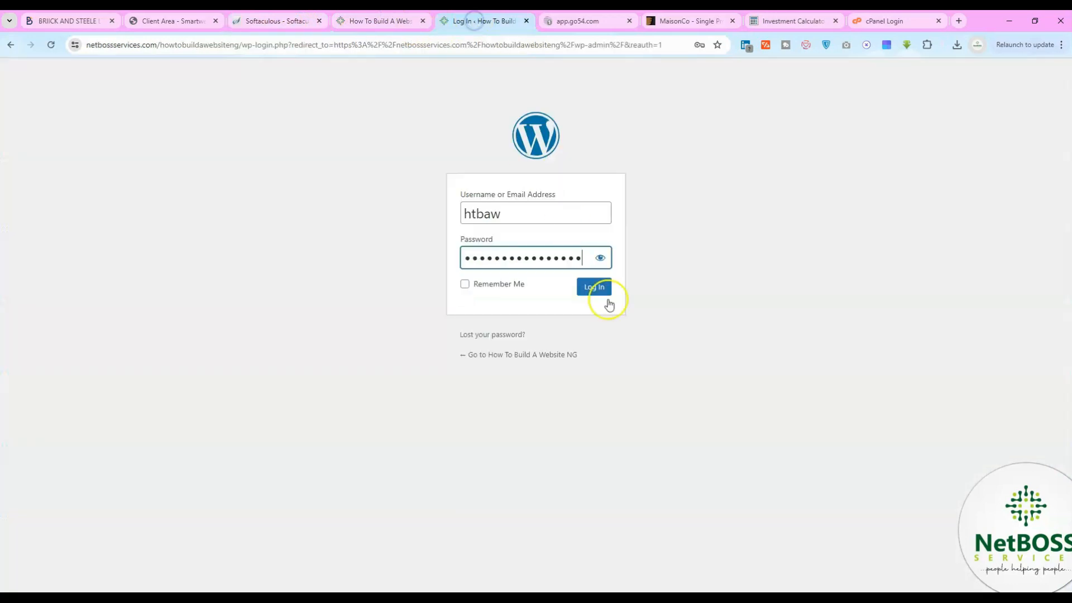
pyautogui.click(594, 289)
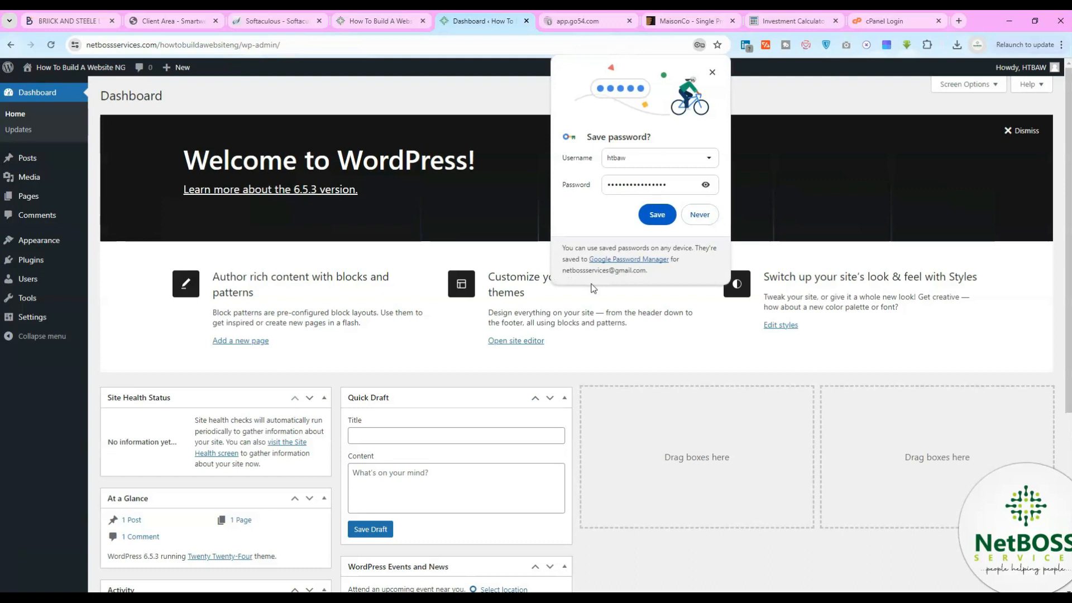
# Dismiss the browser's save-password prompt and review the admin dashboard alongside the site's front end
pyautogui.click(713, 72)
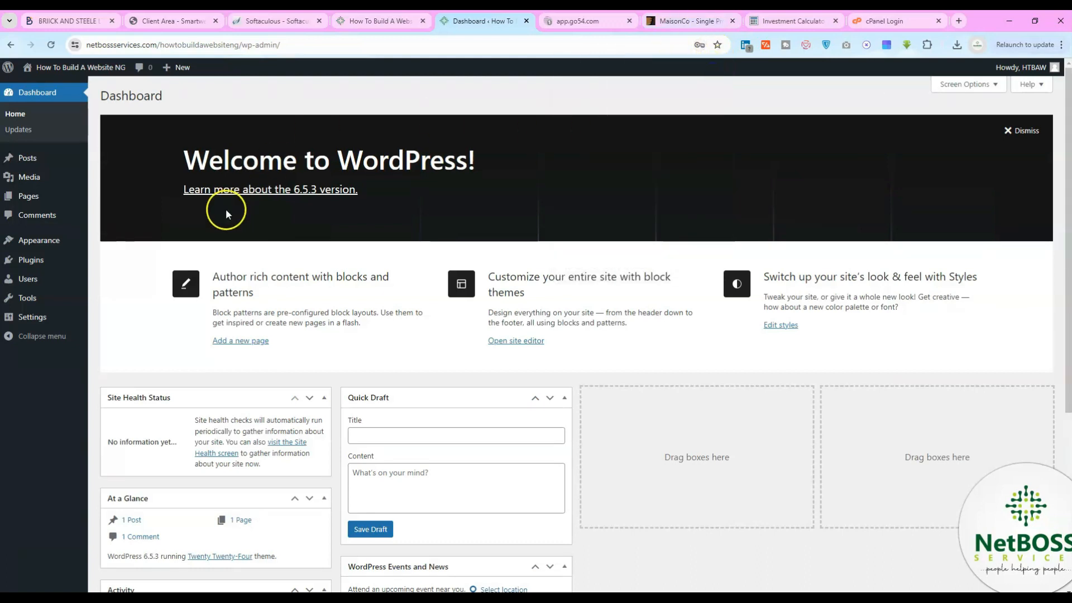
pyautogui.scroll(-4, 307, 299)
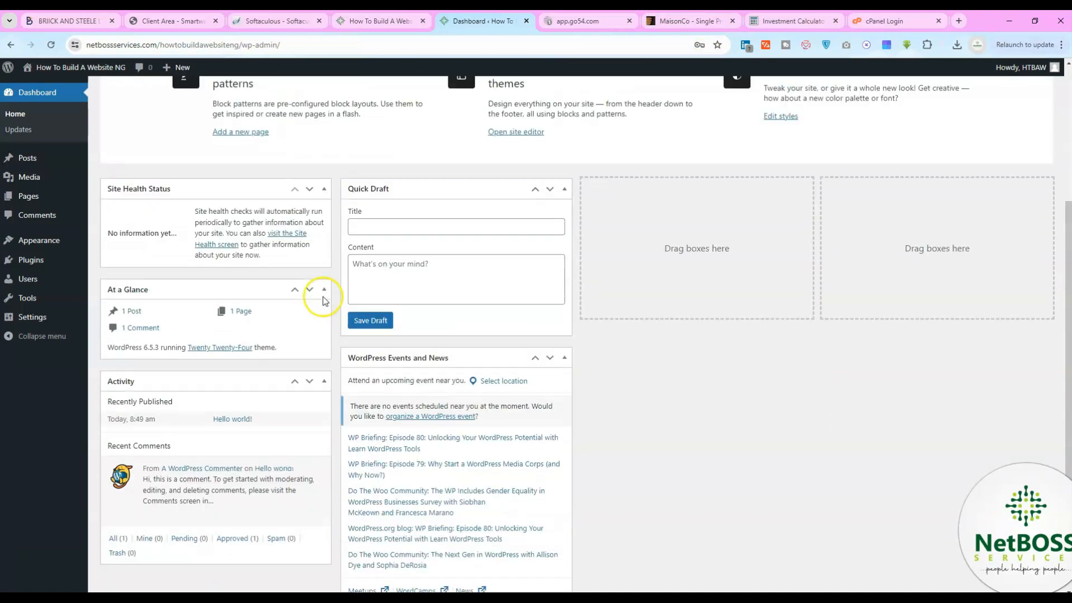
pyautogui.scroll(4, 322, 300)
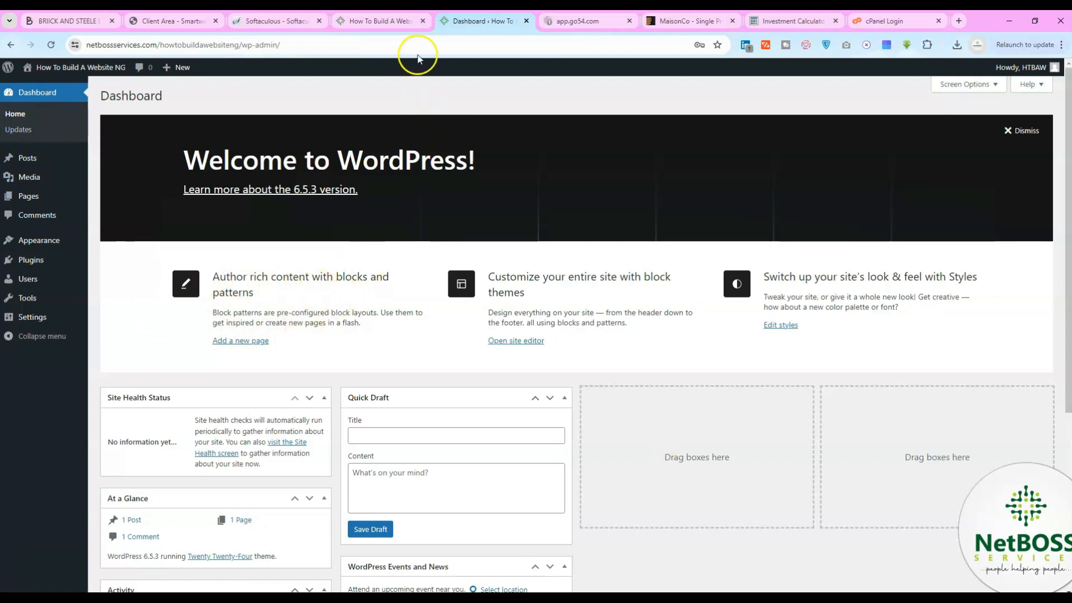
pyautogui.click(383, 19)
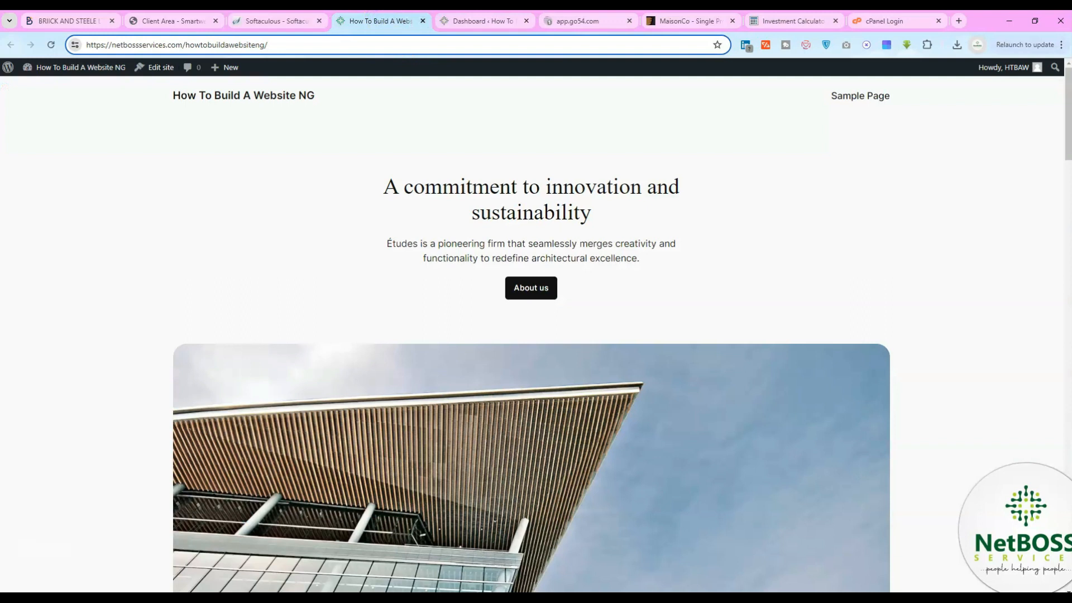
pyautogui.click(491, 21)
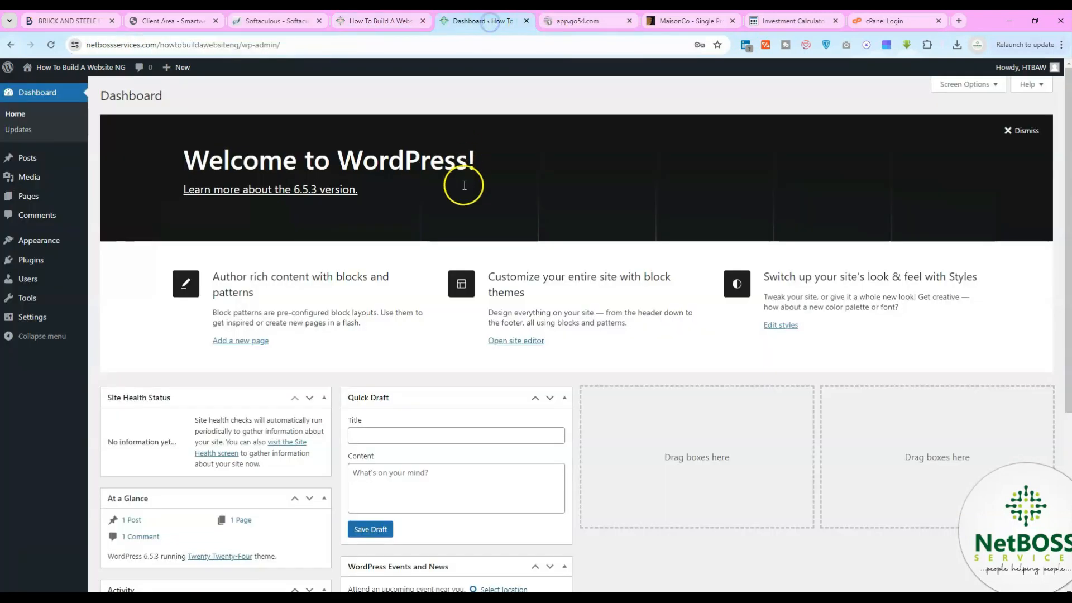